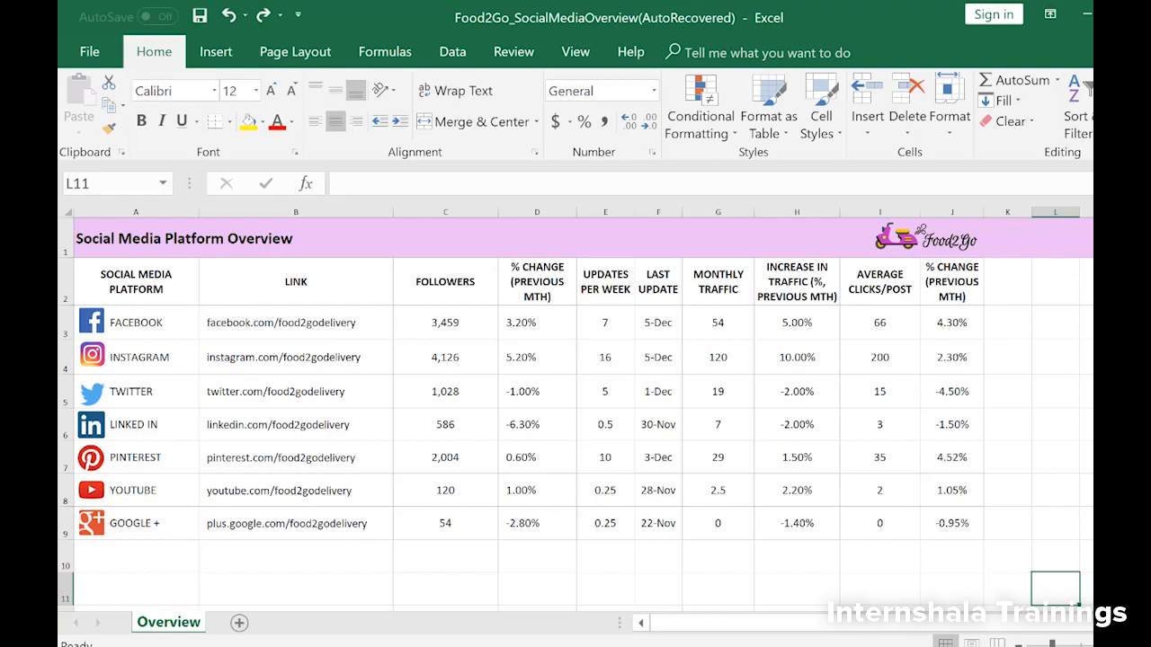
# - Insert a blank column before the % Change column D and delete that blank column again
pyautogui.click(537, 213)
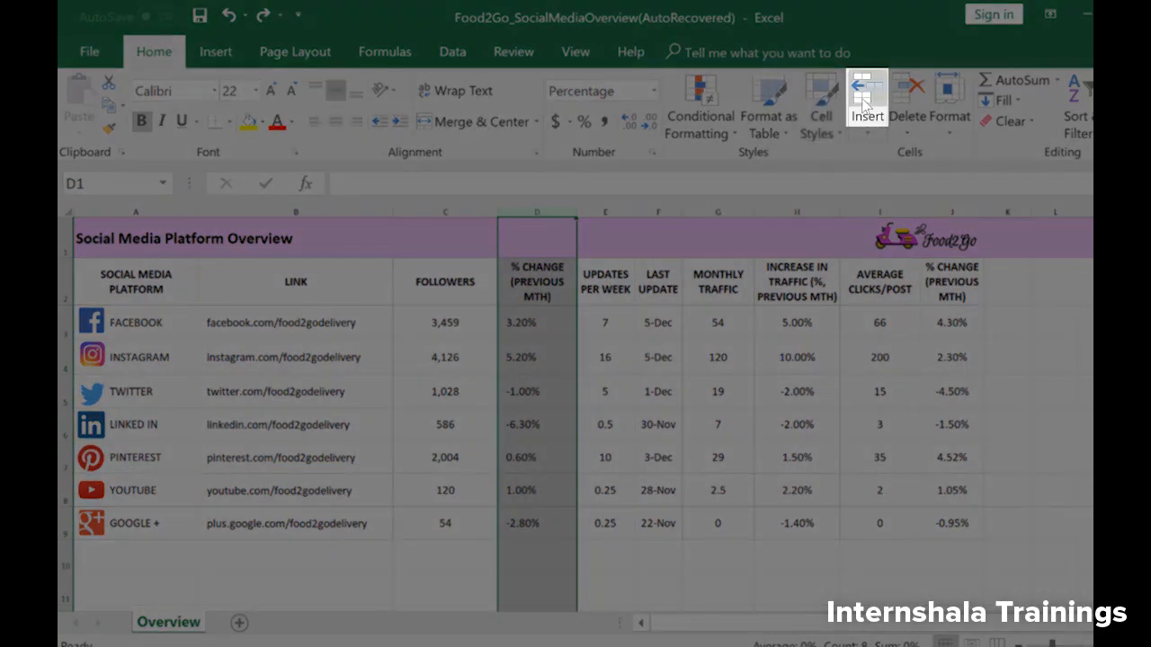
pyautogui.click(865, 101)
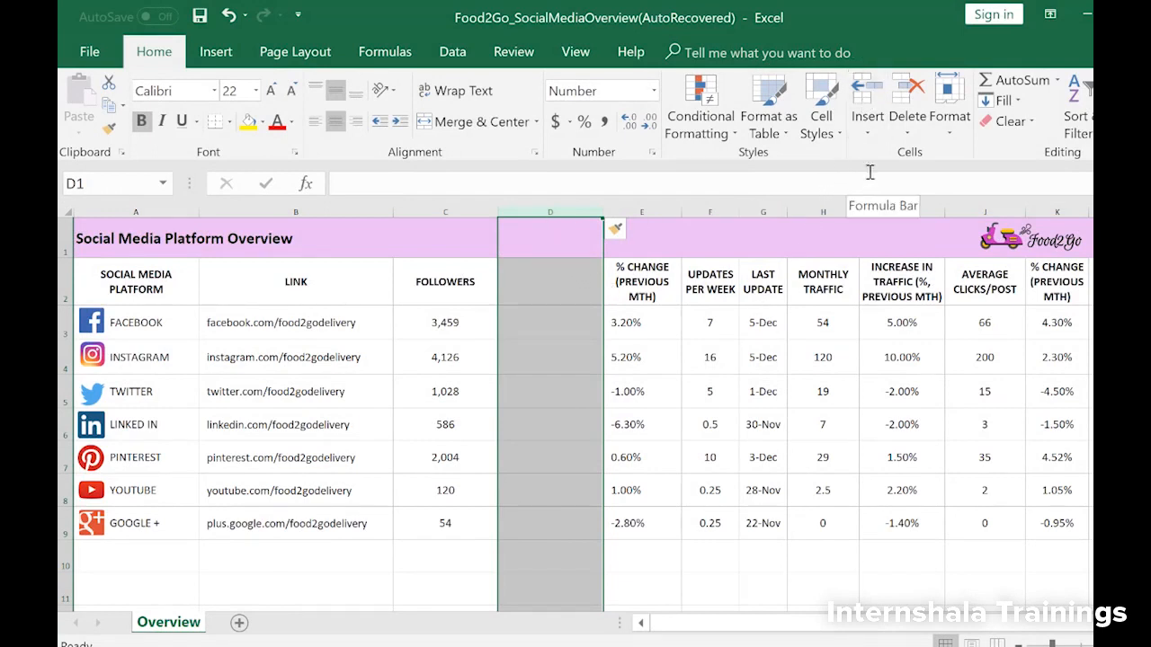
pyautogui.click(906, 101)
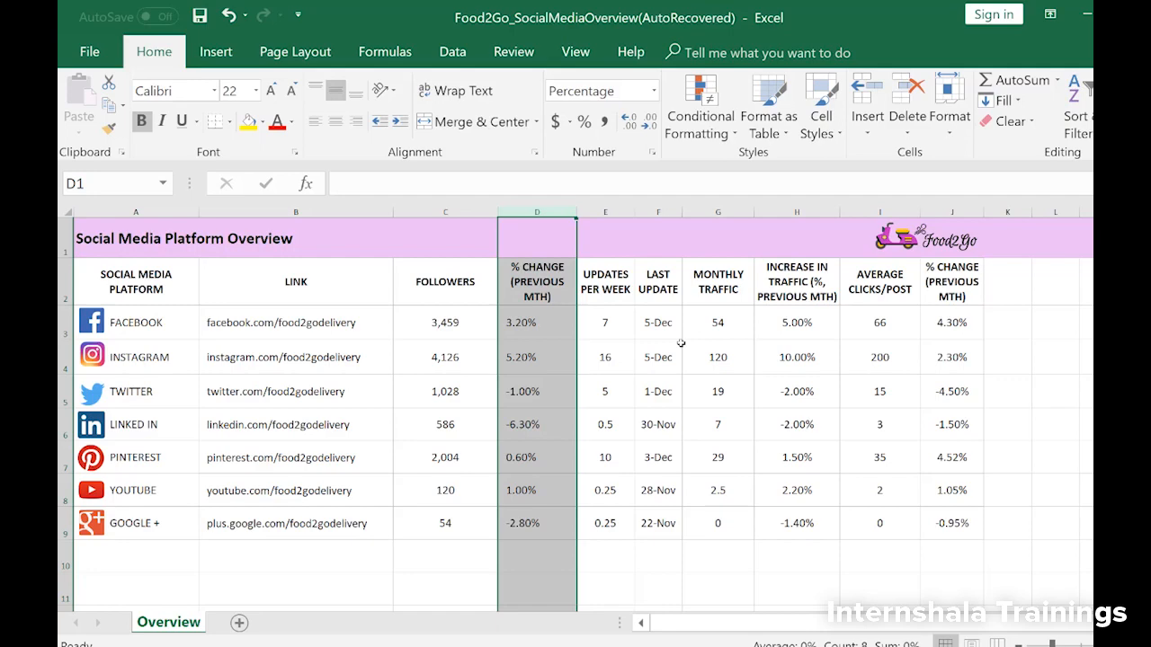
# - Insert a blank row above the header row 2 and delete that blank row again
pyautogui.click(67, 293)
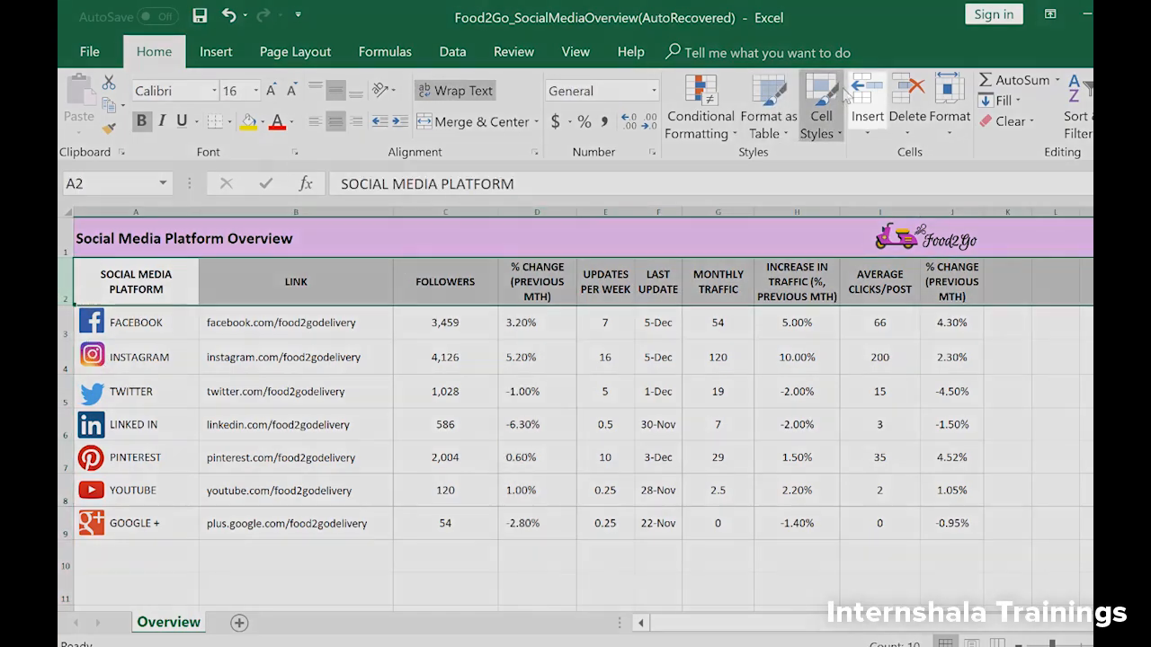
pyautogui.click(866, 94)
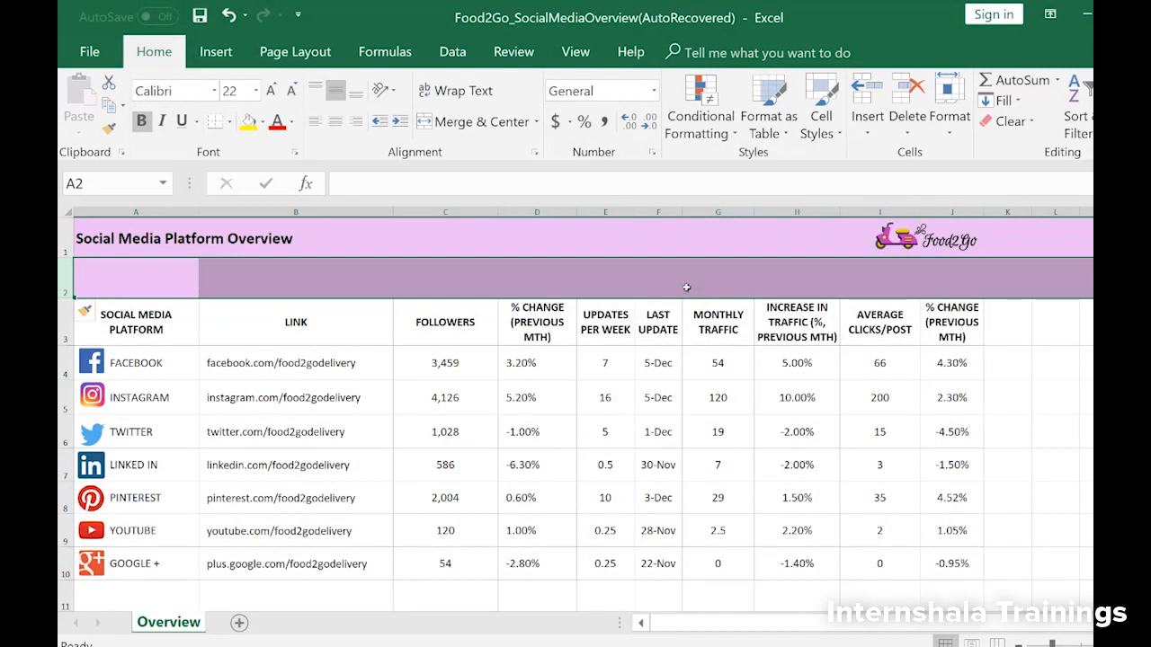
pyautogui.click(897, 100)
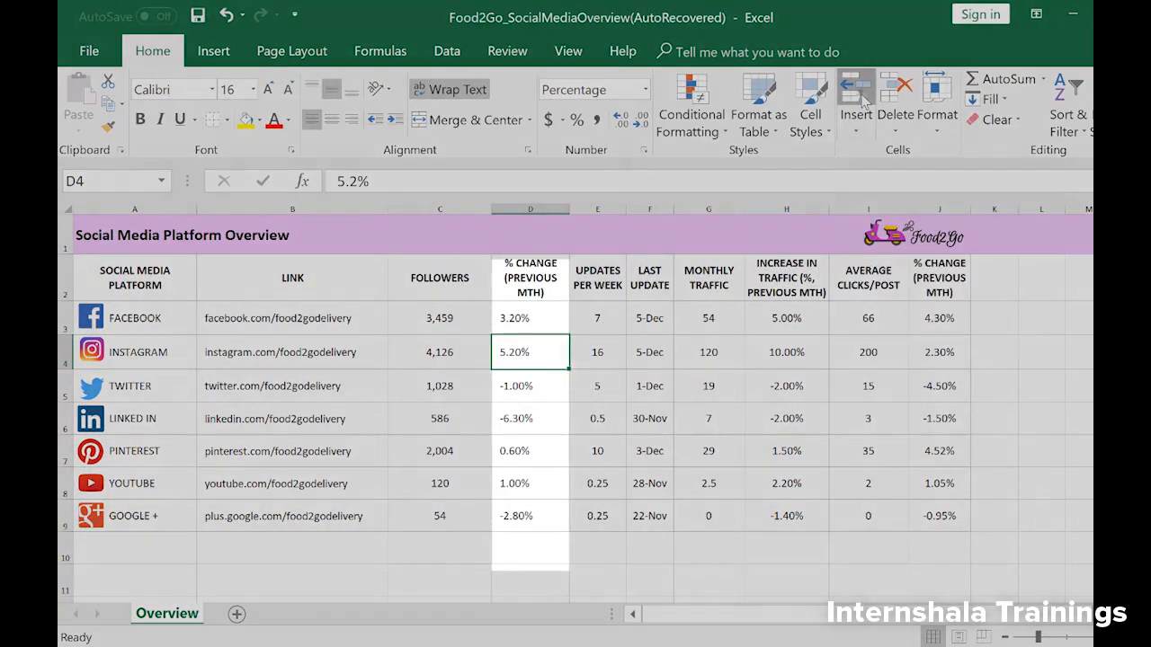
# - Insert a blank cell at D4, shifting the column's values down, and delete that blank cell again
pyautogui.click(863, 102)
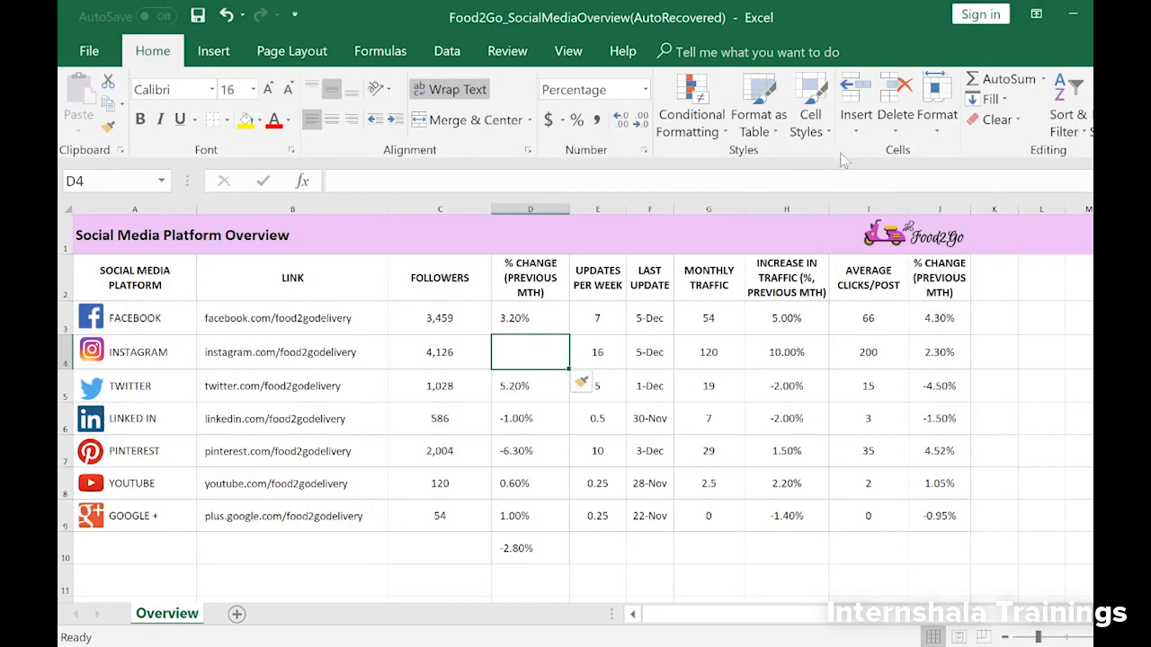
pyautogui.click(860, 133)
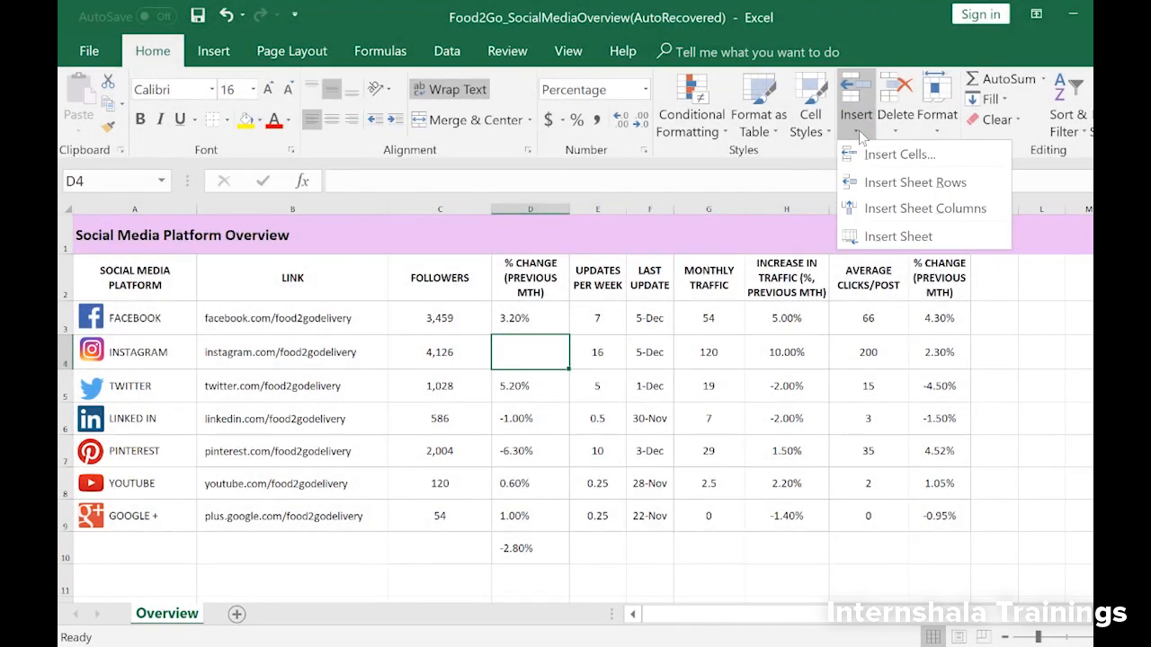
pyautogui.click(859, 130)
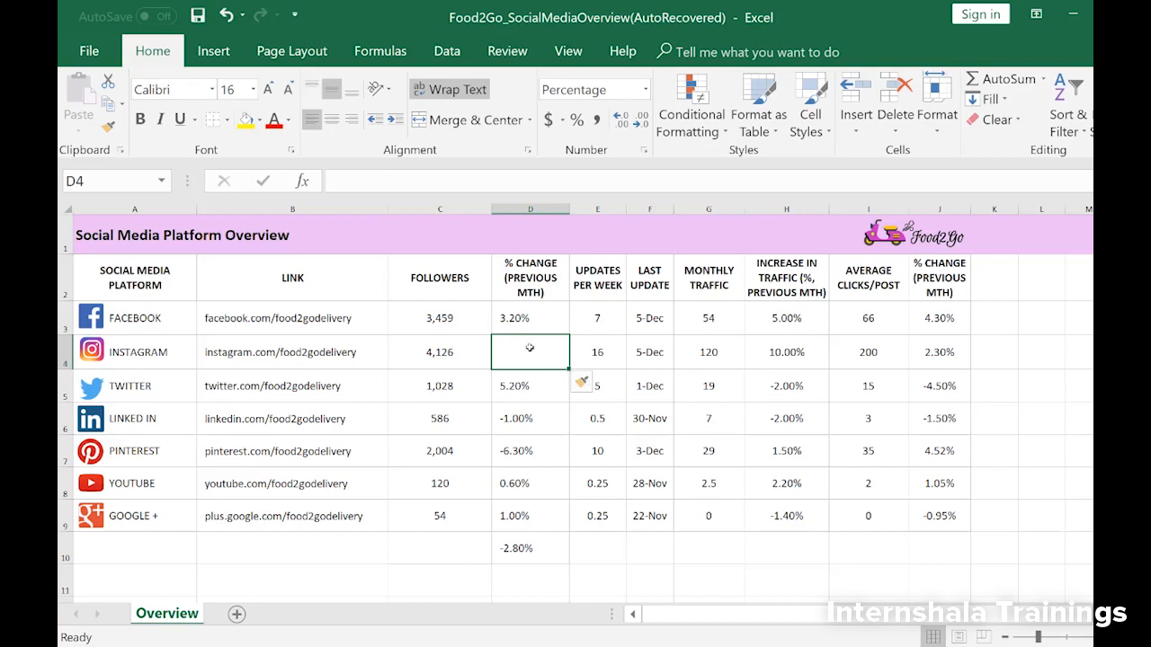
pyautogui.click(896, 90)
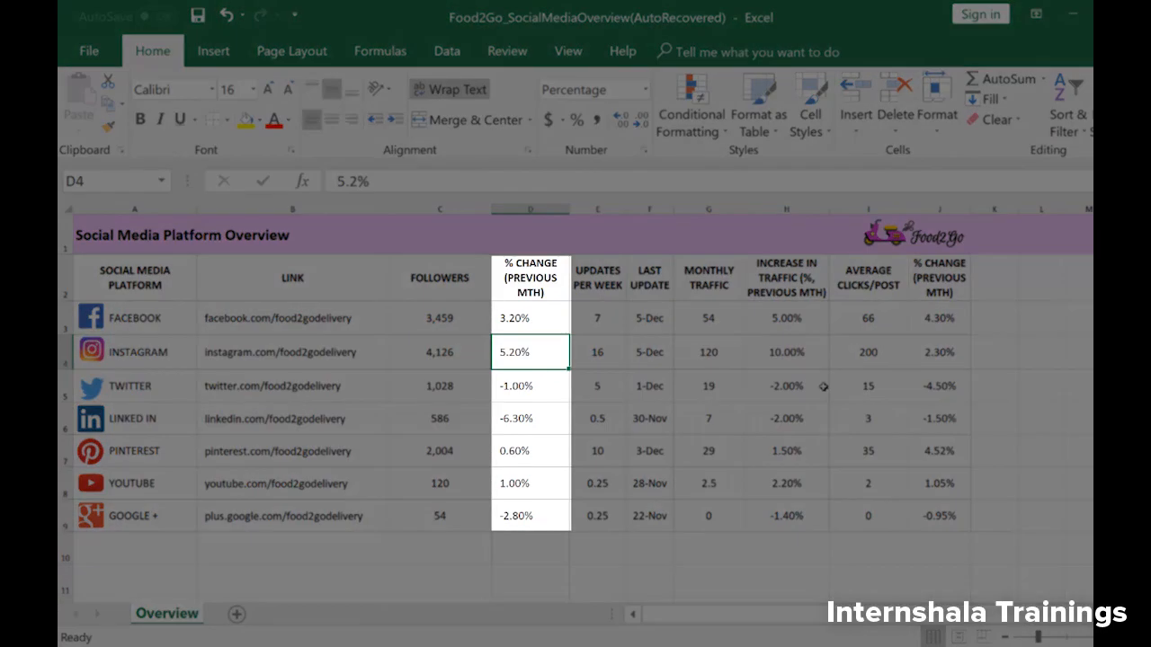
# - Examine the delete choices and the Insert and Delete dialogs for cell D4 without applying any option
pyautogui.click(902, 135)
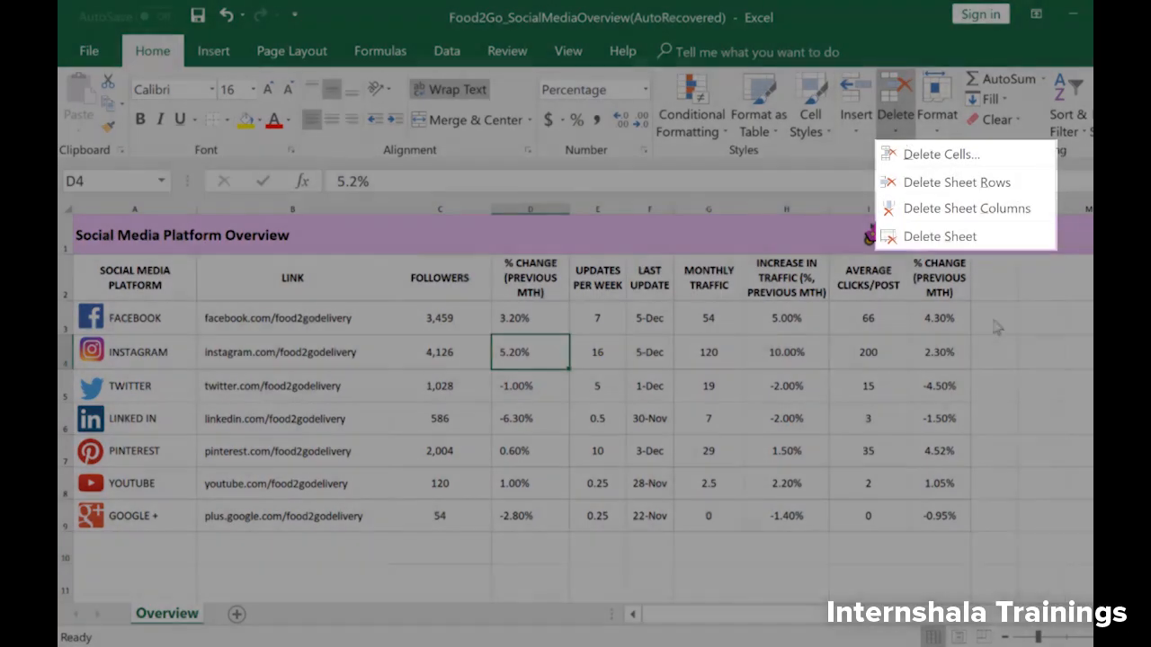
pyautogui.click(993, 321)
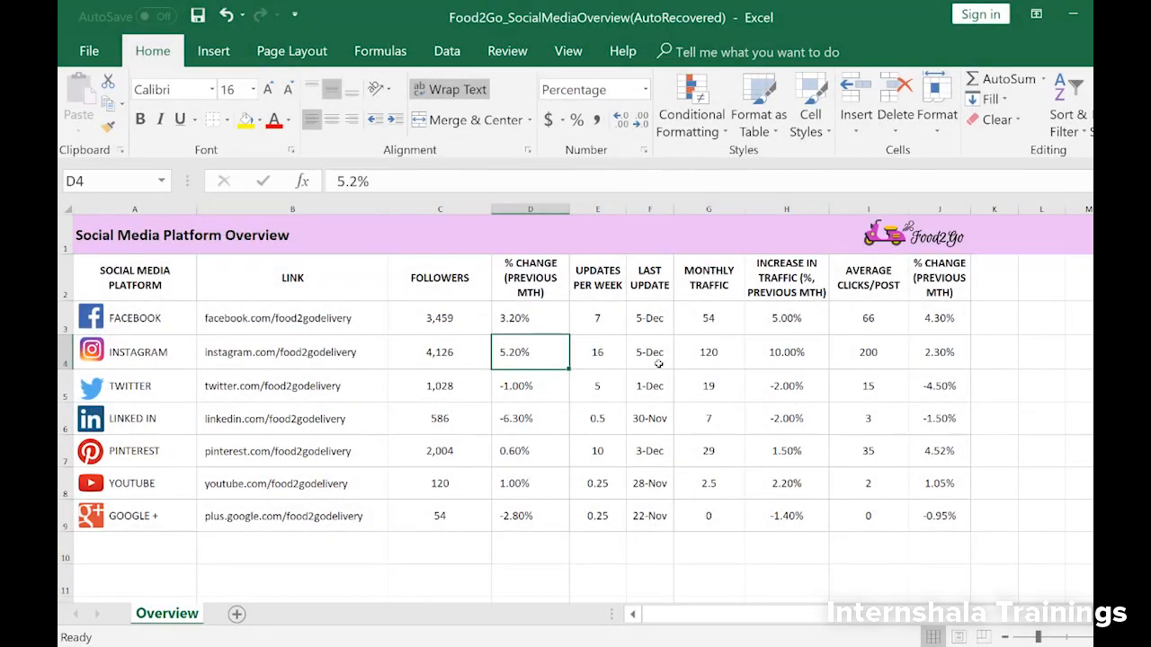
pyautogui.rightClick(514, 351)
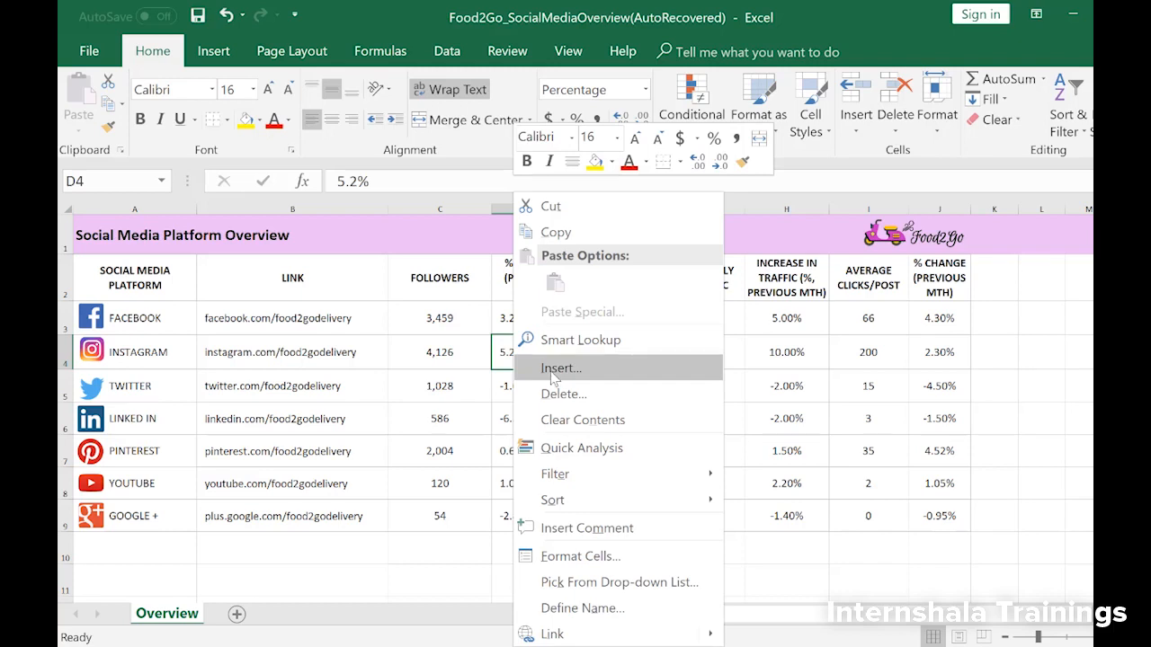
pyautogui.click(554, 370)
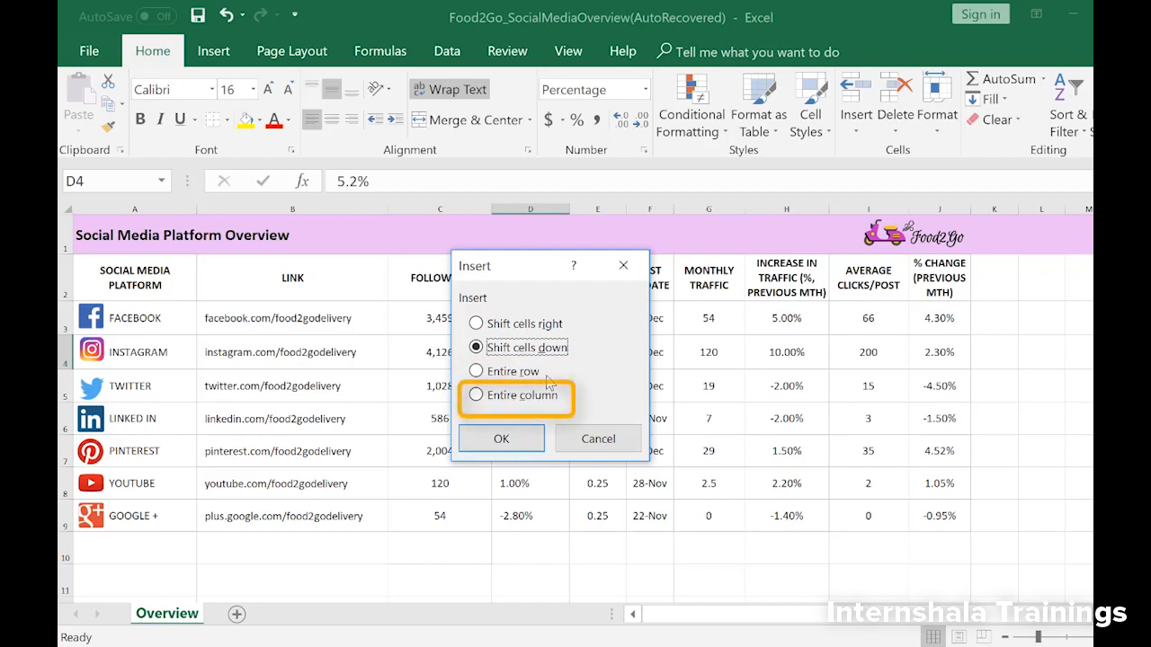
pyautogui.click(623, 266)
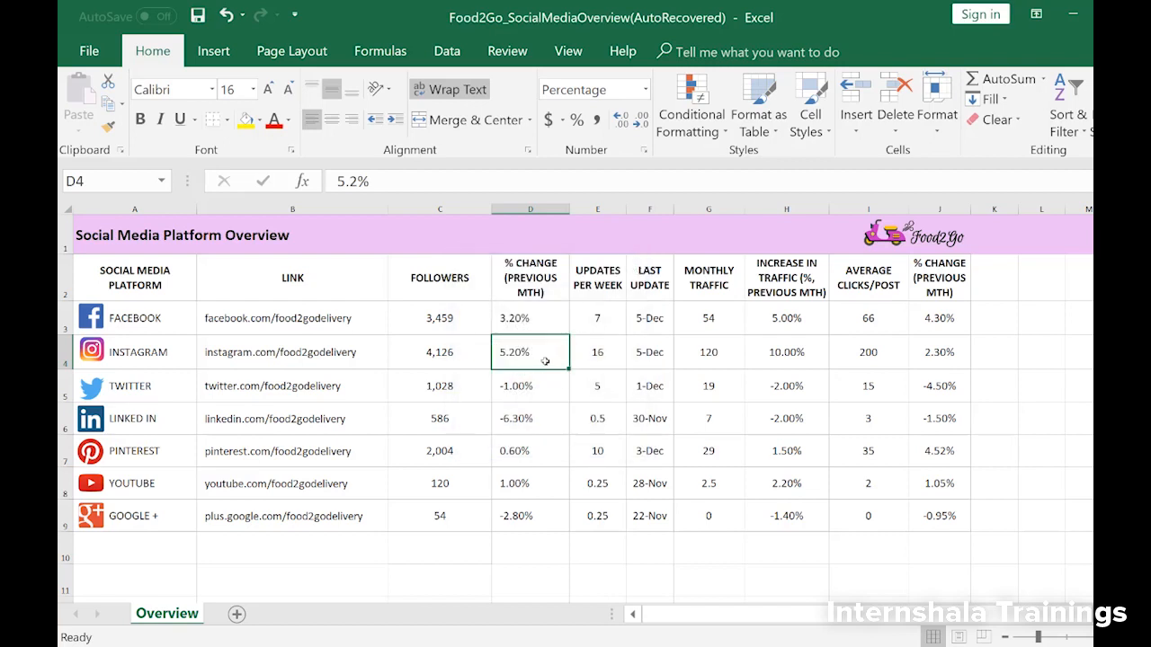
pyautogui.rightClick(540, 357)
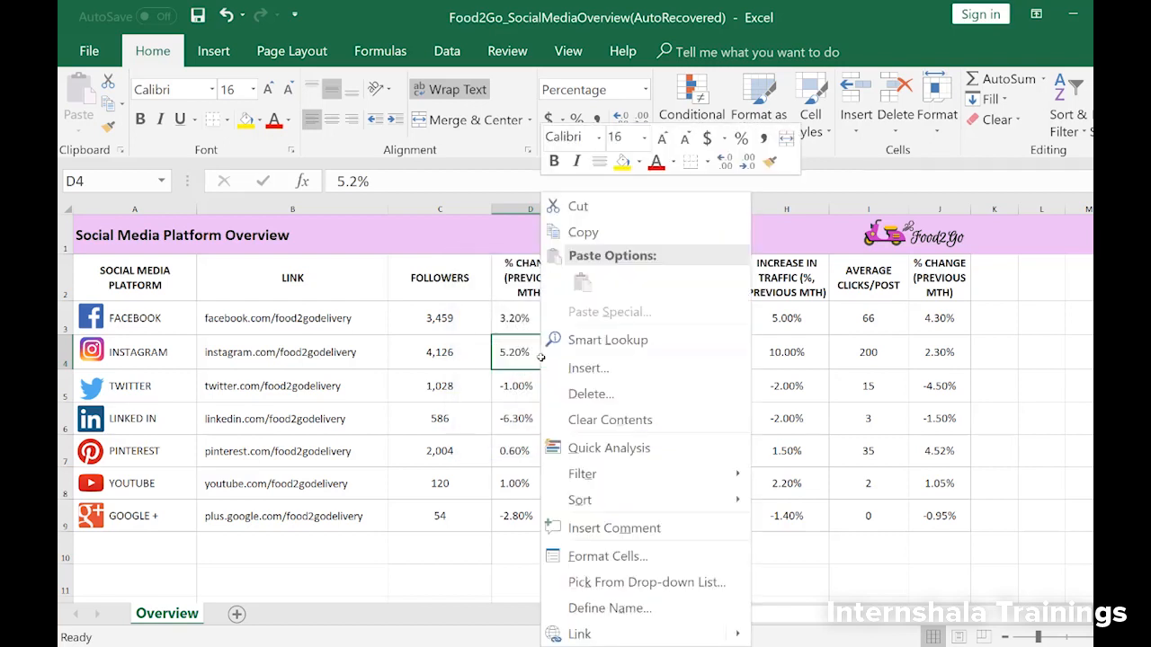
pyautogui.click(589, 395)
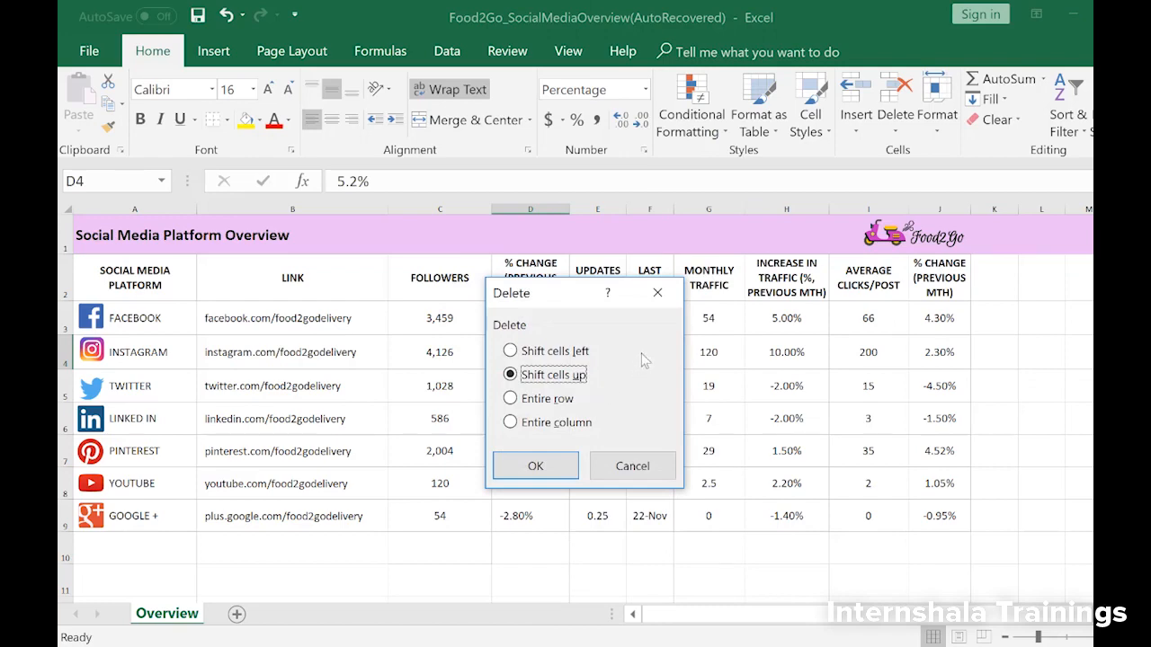
pyautogui.click(662, 300)
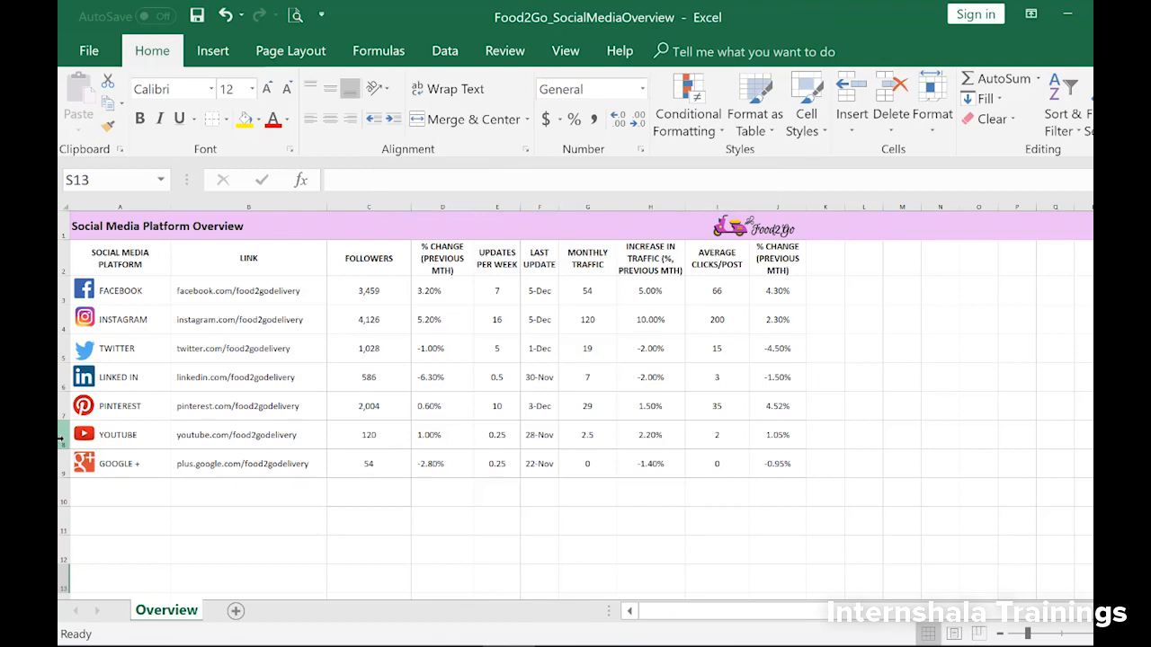
# - Insert five blank rows above the YouTube row using rows 8 to 12, and undo the insertion
pyautogui.moveTo(61, 438); pyautogui.dragTo(63, 553)
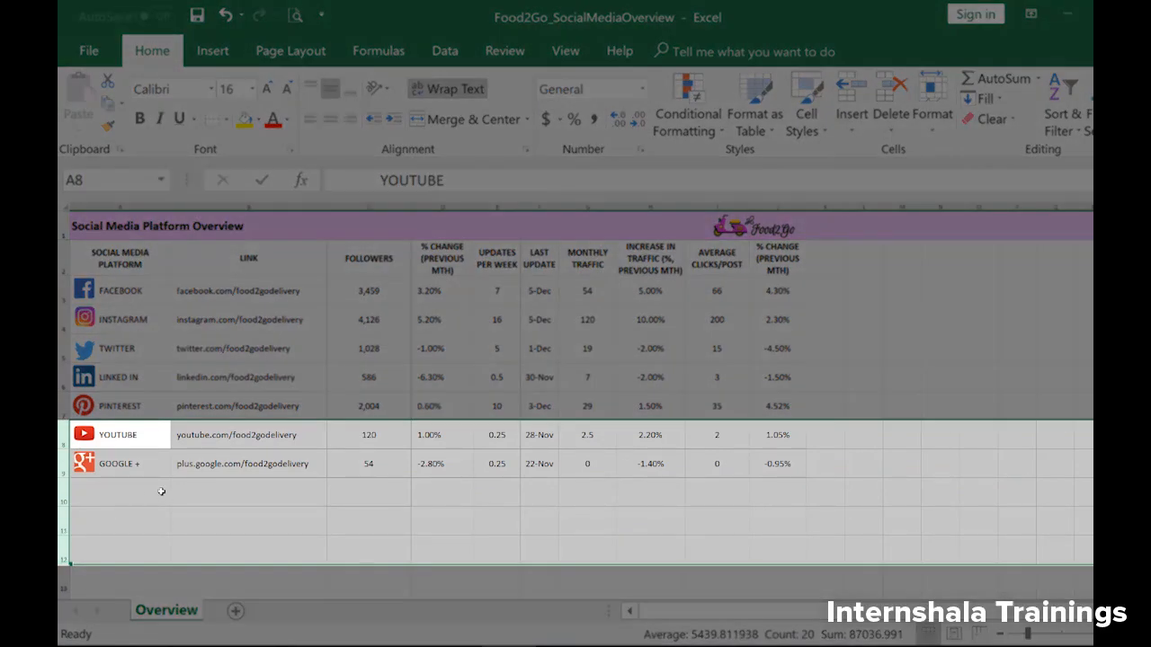
pyautogui.rightClick(161, 491)
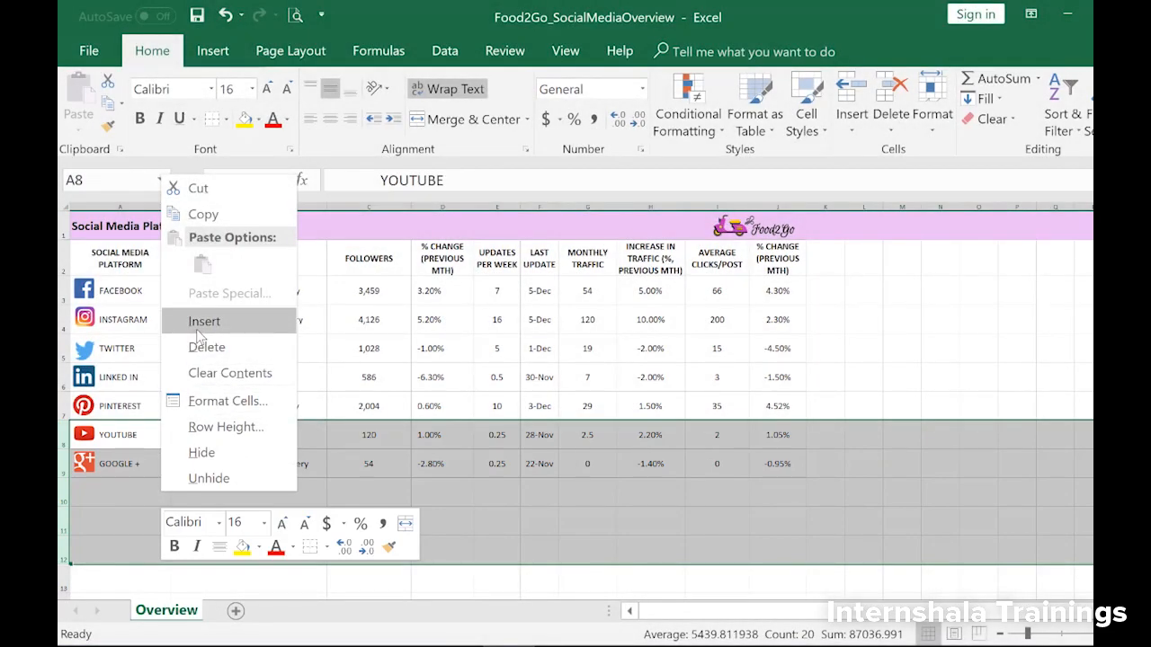
pyautogui.click(200, 331)
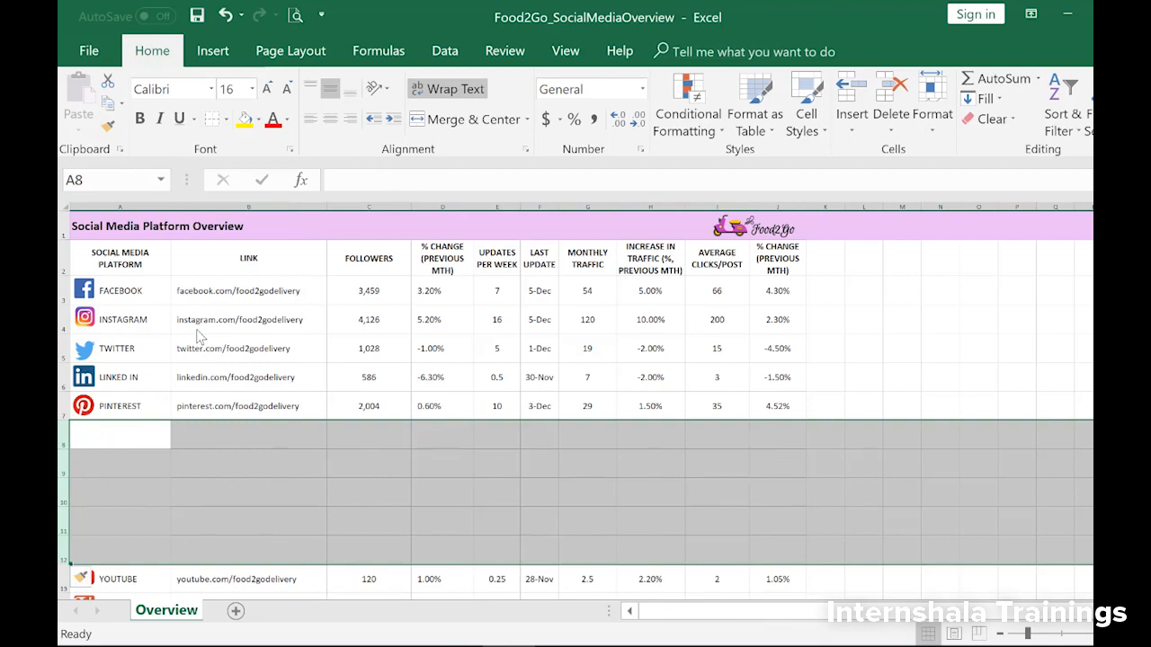
pyautogui.hotkey('ctrl', 'z')
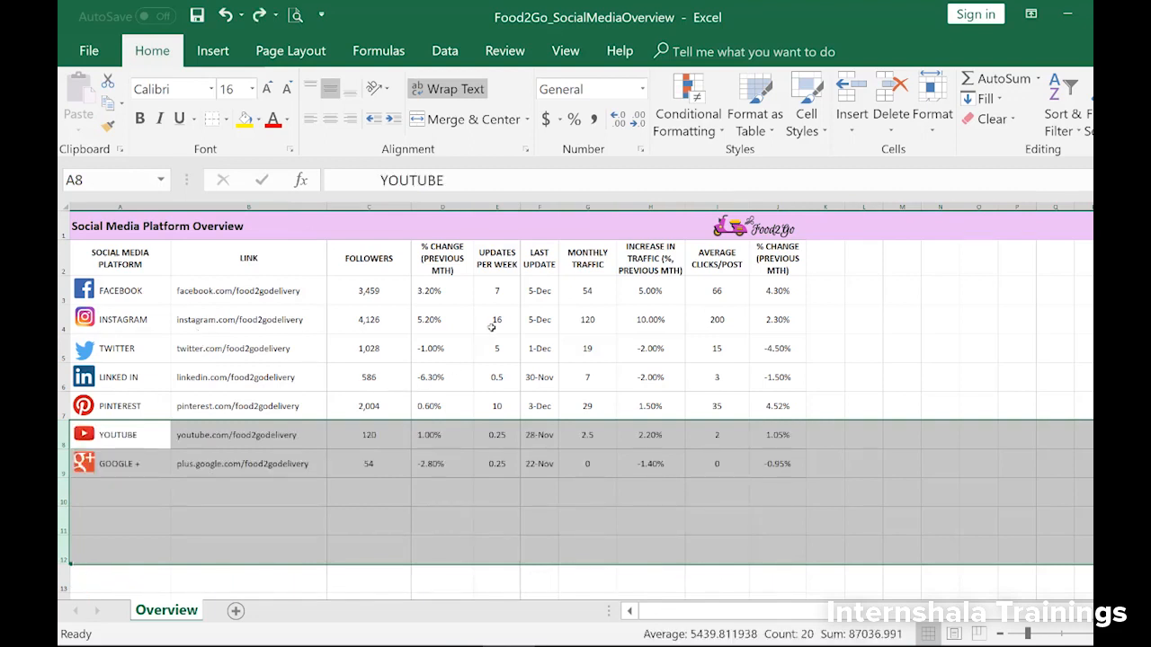
# - Insert three blank columns before the Updates per Week column using columns E to G
pyautogui.click(496, 326)
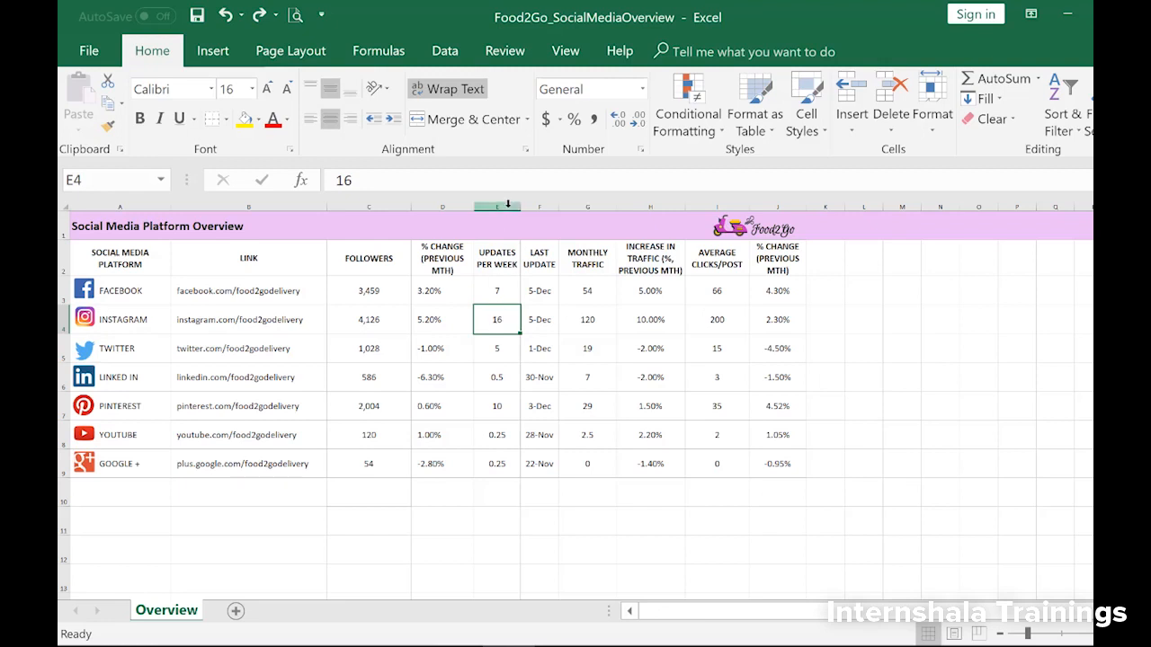
pyautogui.moveTo(508, 205); pyautogui.dragTo(585, 208)
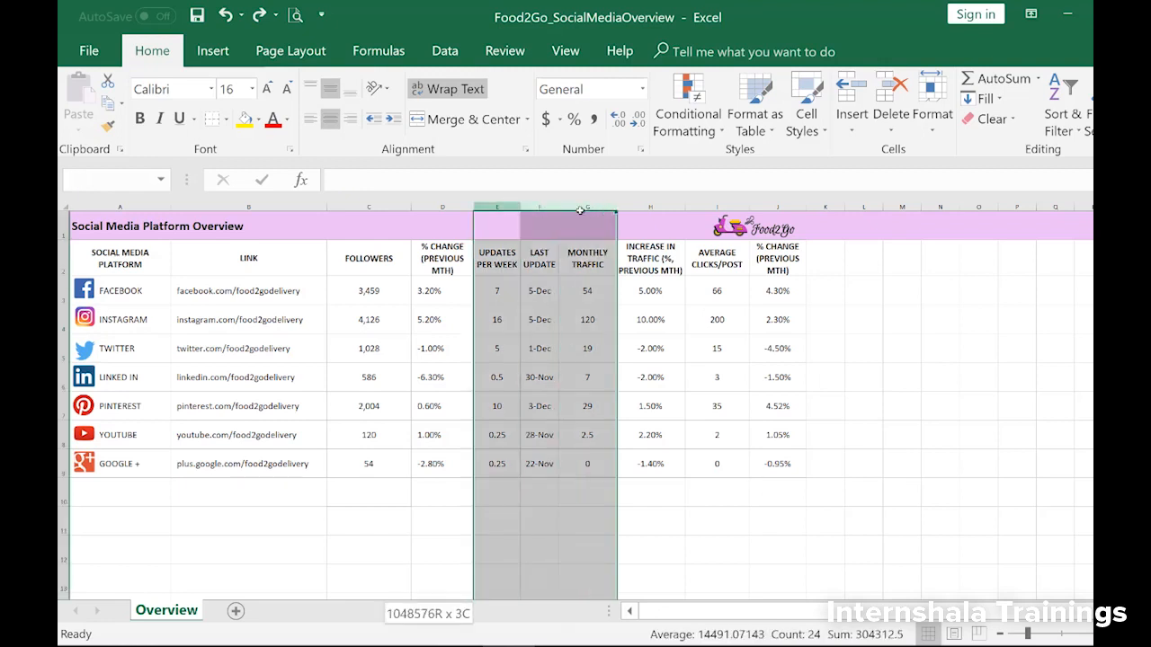
pyautogui.rightClick(520, 311)
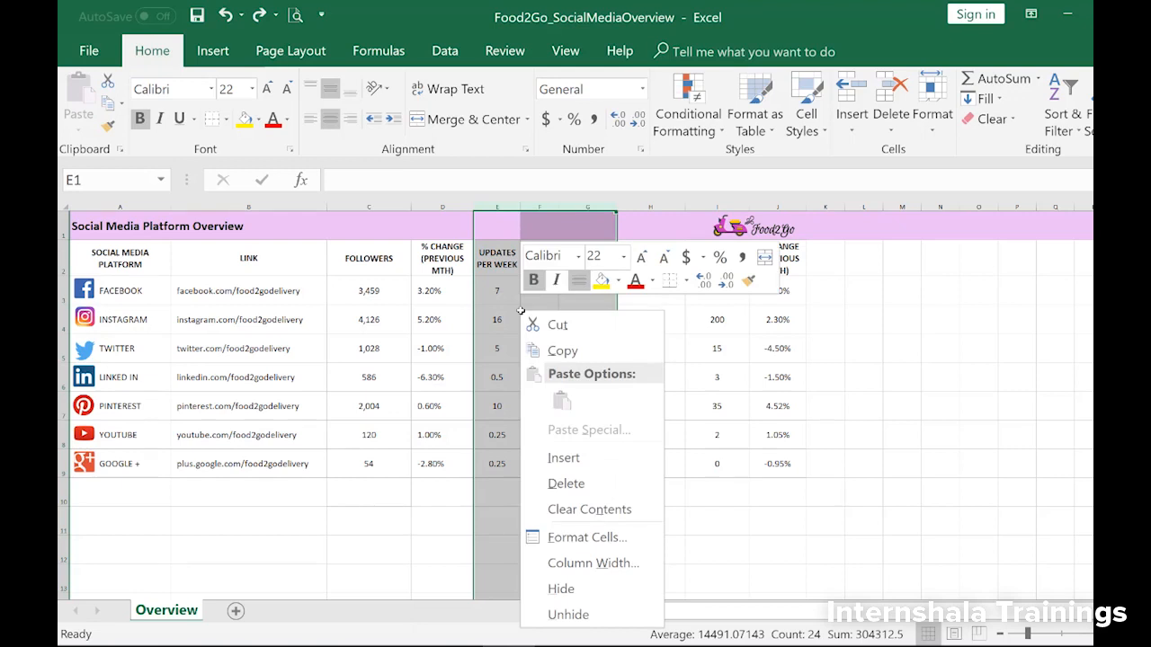
pyautogui.click(568, 460)
pyautogui.click(441, 312)
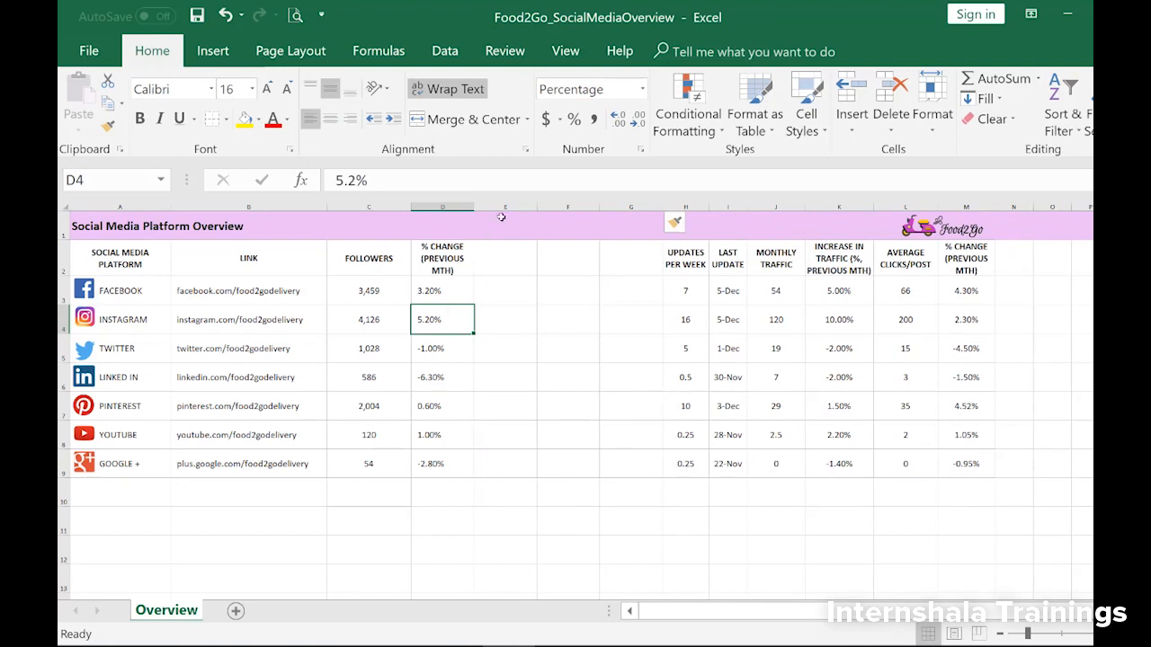
# - Delete the three blank columns E to G between % Change and Updates per Week
pyautogui.moveTo(508, 206); pyautogui.dragTo(613, 209)
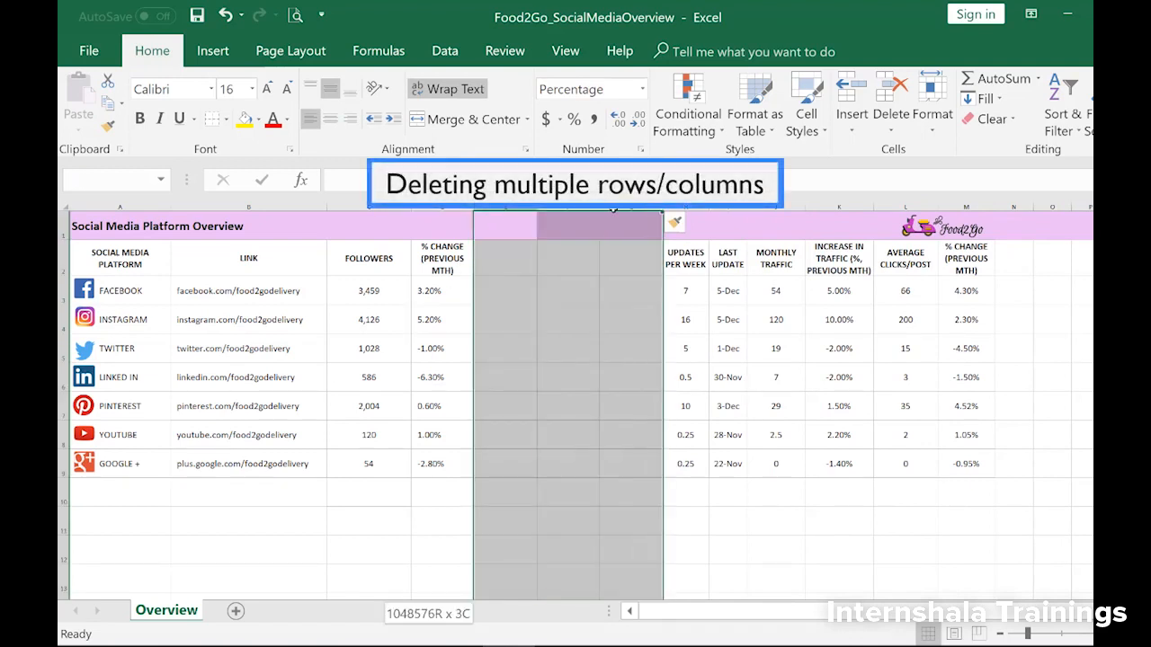
pyautogui.rightClick(574, 289)
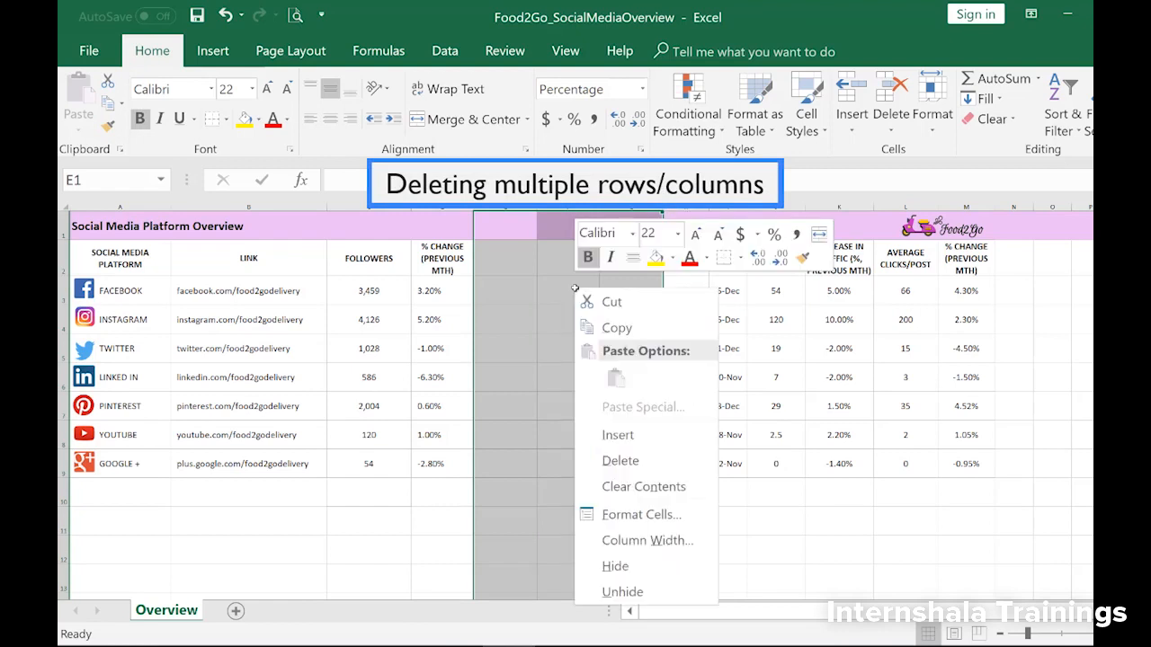
pyautogui.click(625, 460)
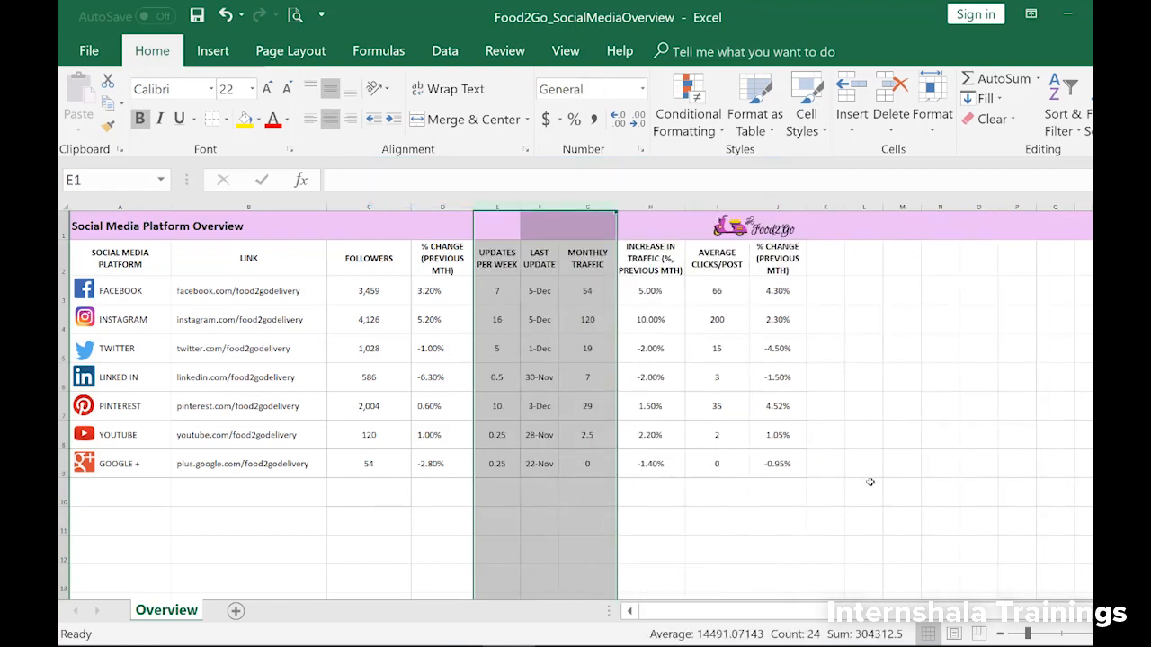
pyautogui.click(105, 229)
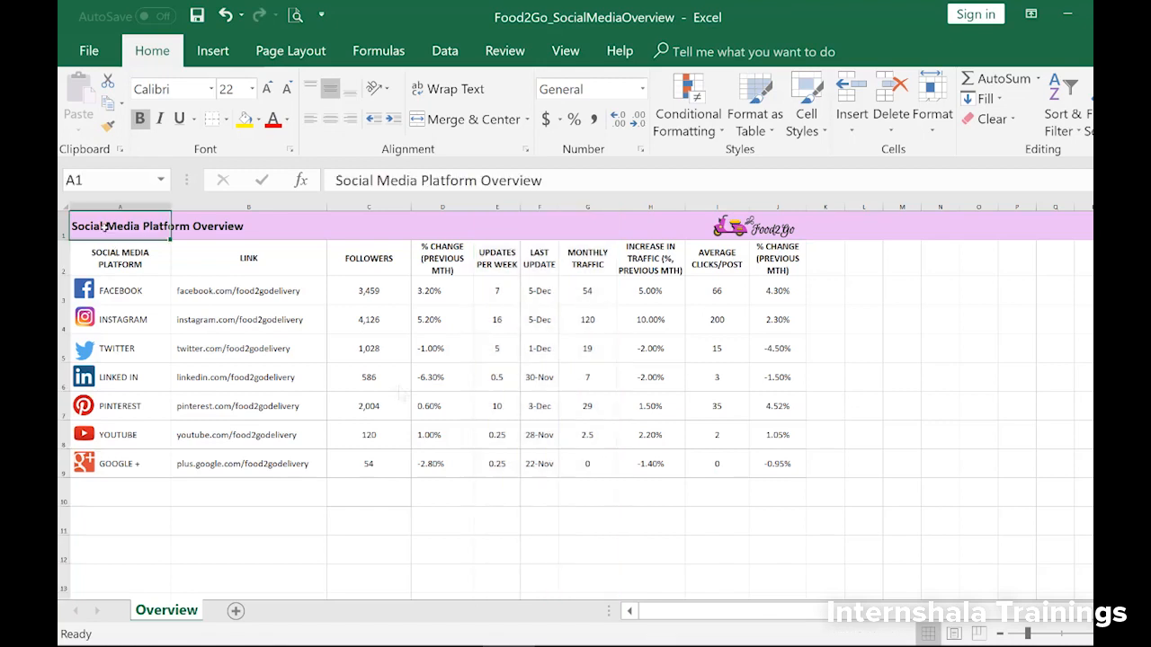
# - Delete the non-adjacent Updates per Week and Average Clicks/Post columns together, and undo the deletion
pyautogui.click(496, 208)
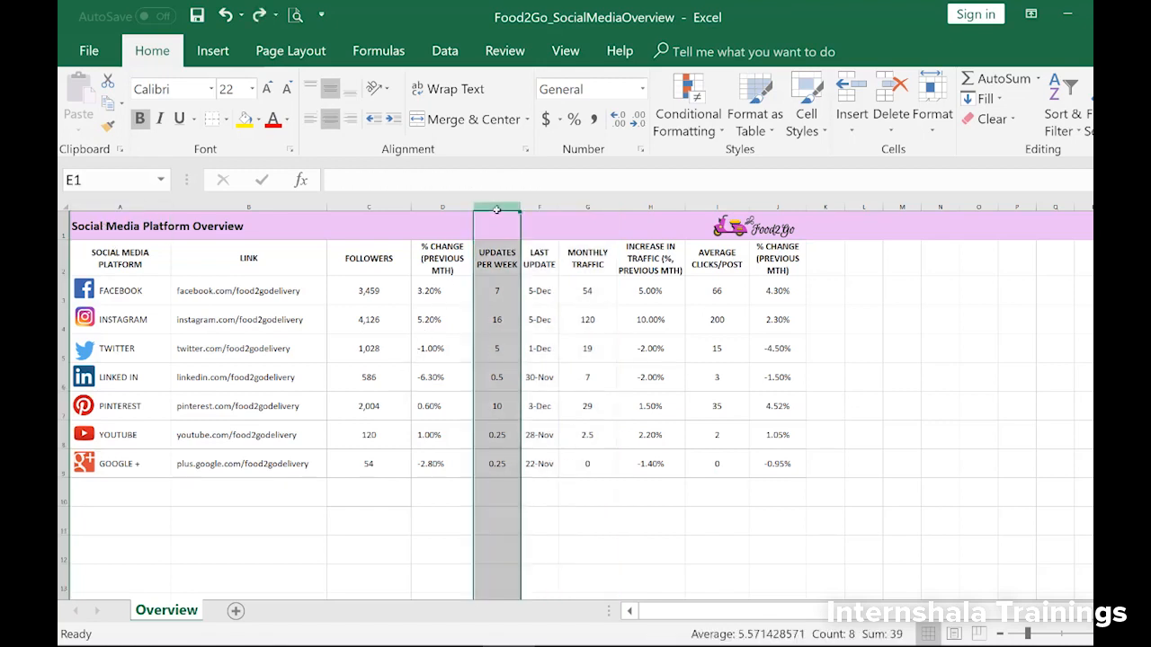
pyautogui.keyDown('ctrl'); pyautogui.click(727, 207); pyautogui.keyUp('ctrl')
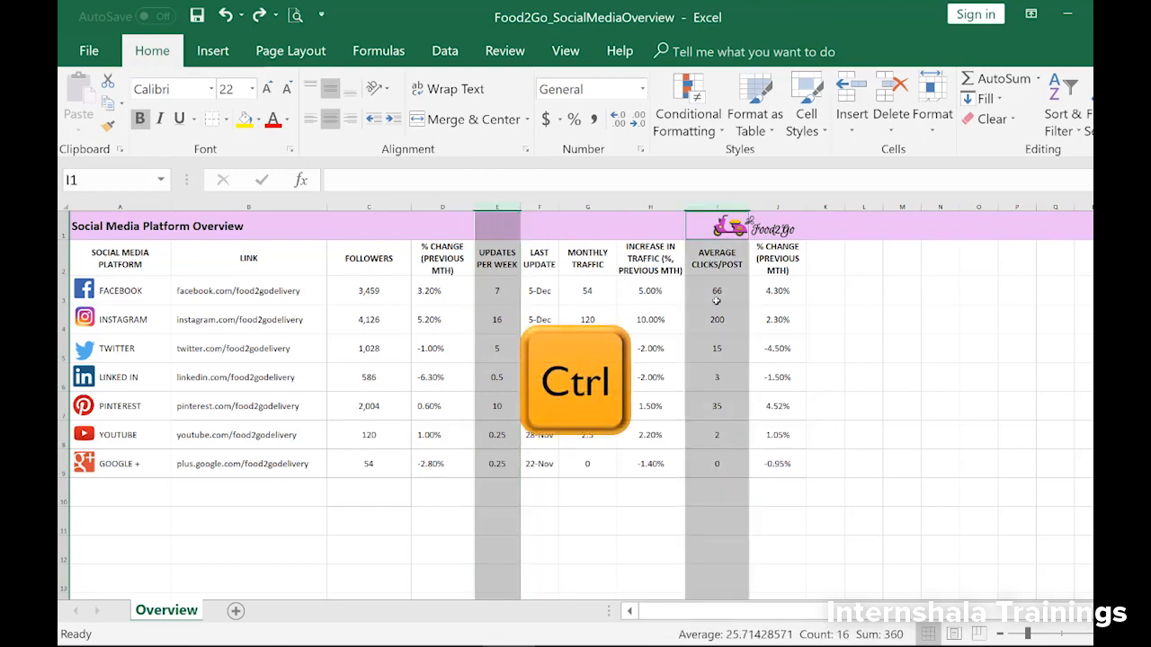
pyautogui.rightClick(717, 302)
pyautogui.click(758, 344)
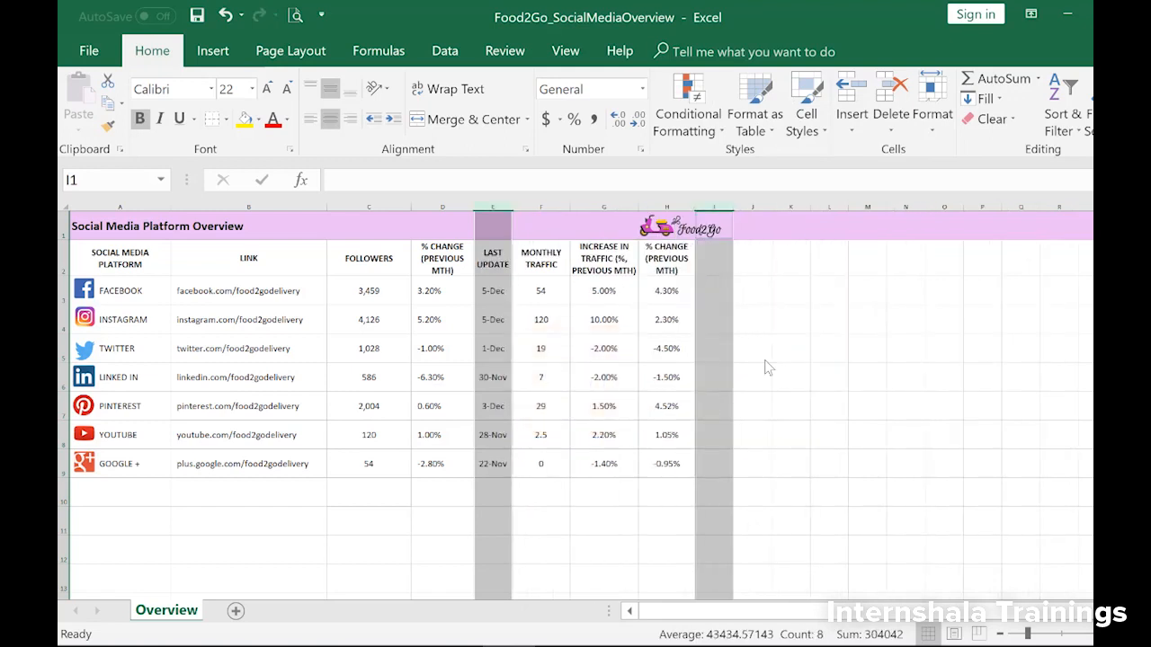
pyautogui.hotkey('ctrl', 'z')
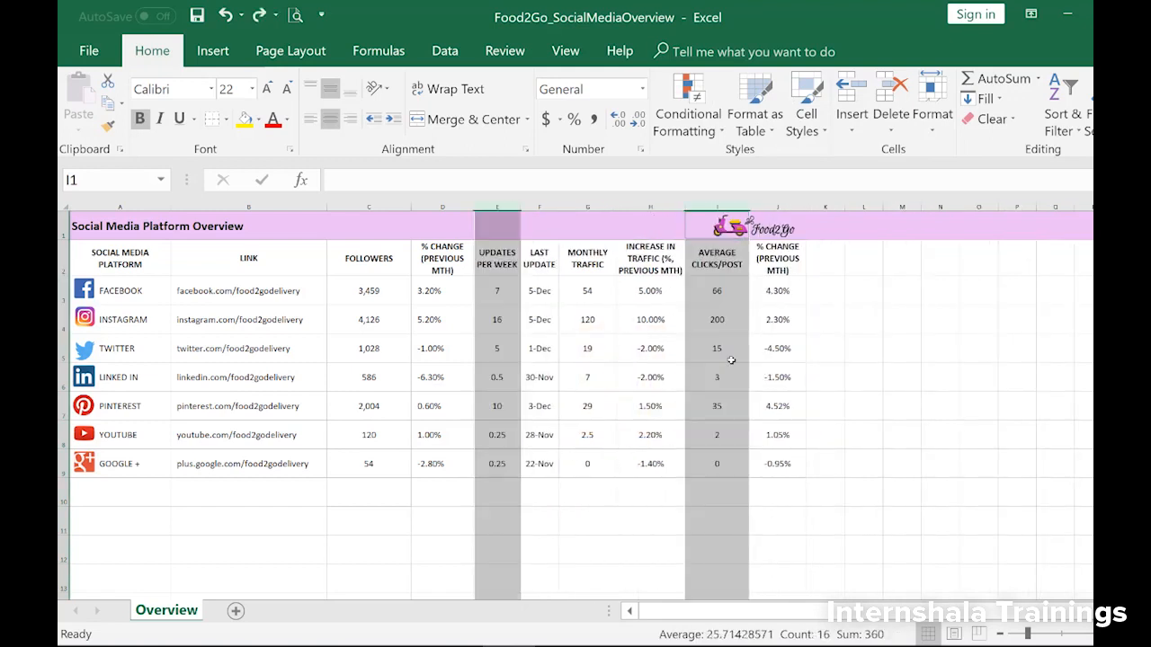
pyautogui.click(439, 234)
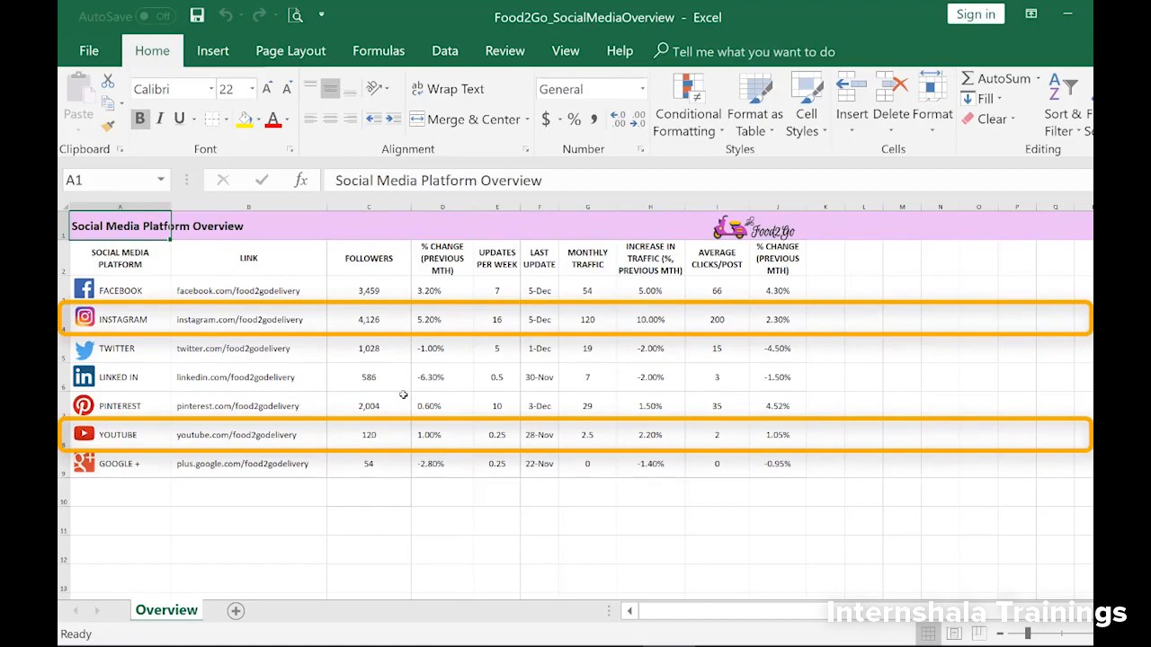
# - Move the Instagram row directly above the YouTube row by inserting it as cut cells, and undo the move
pyautogui.click(63, 321)
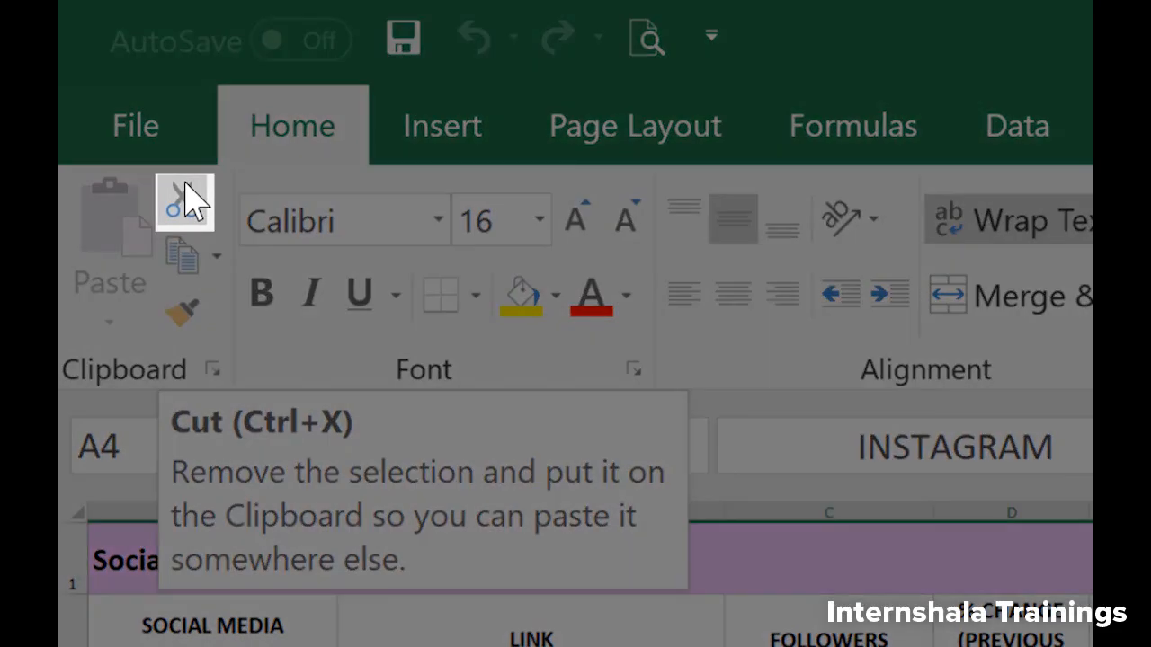
pyautogui.click(182, 199)
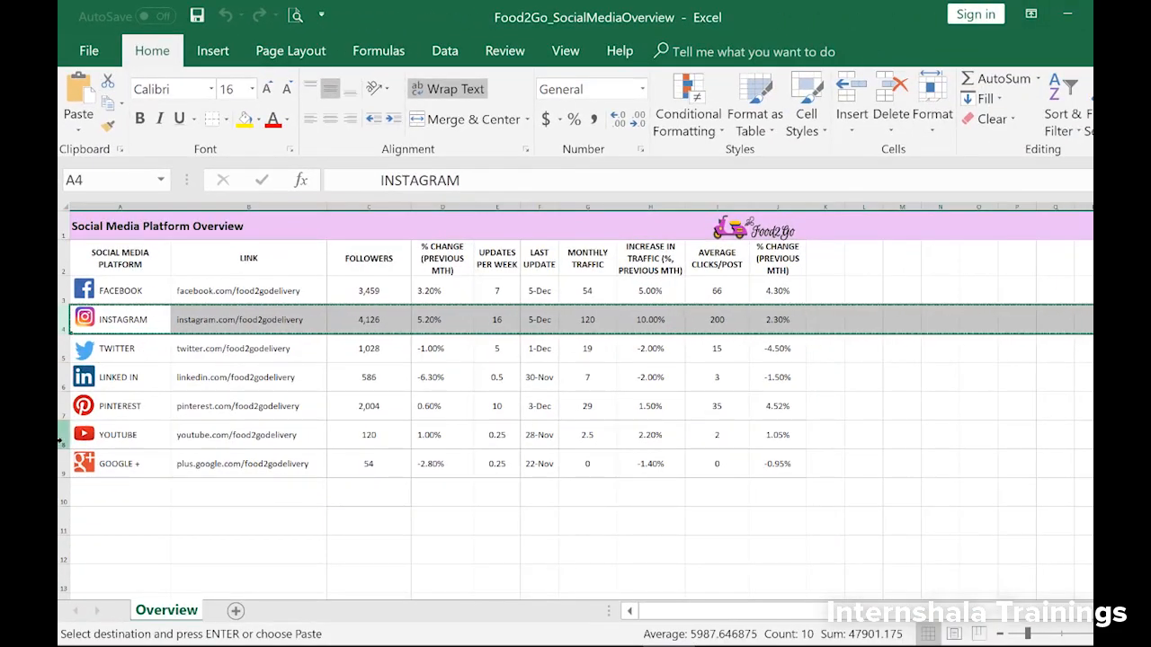
pyautogui.click(63, 434)
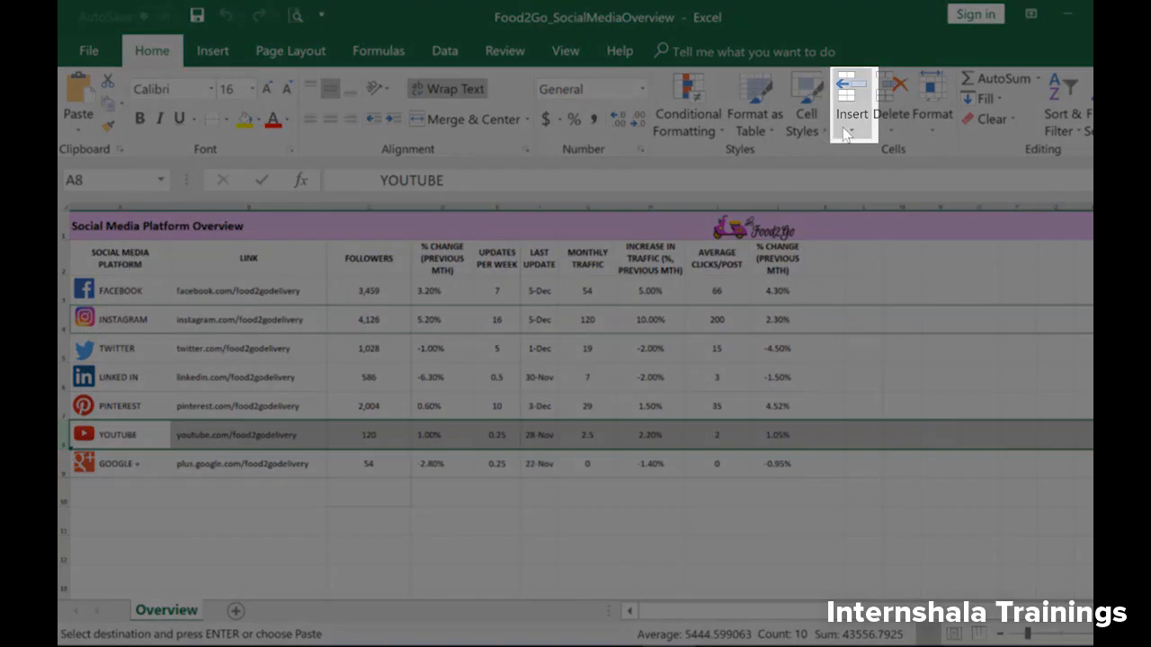
pyautogui.click(846, 132)
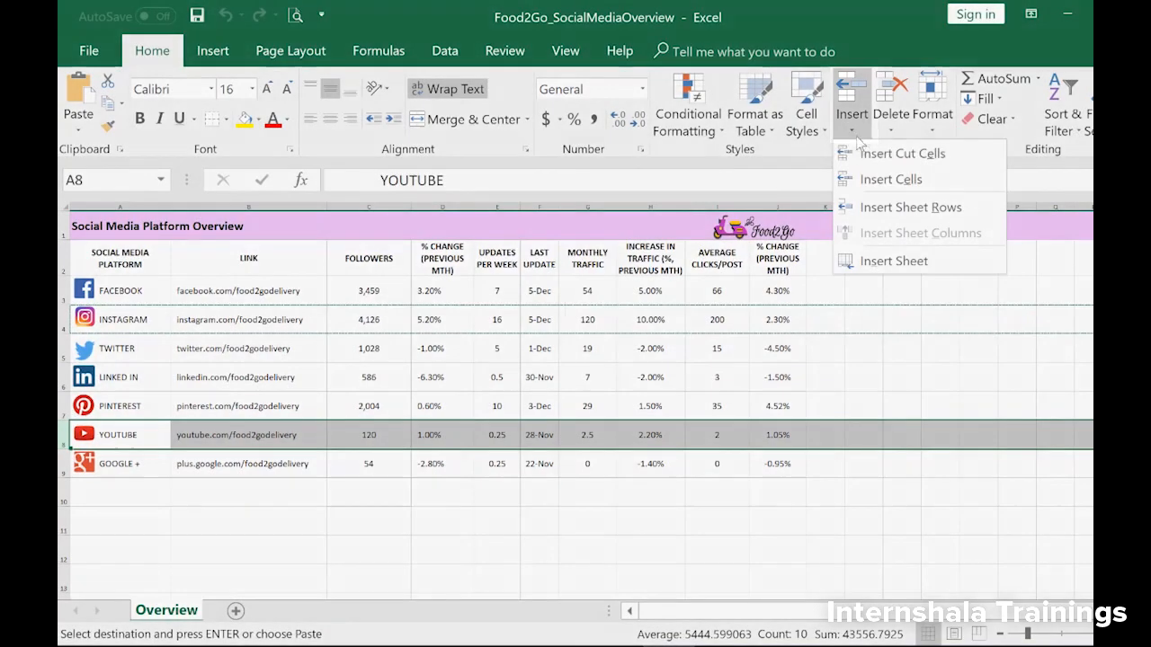
pyautogui.click(863, 155)
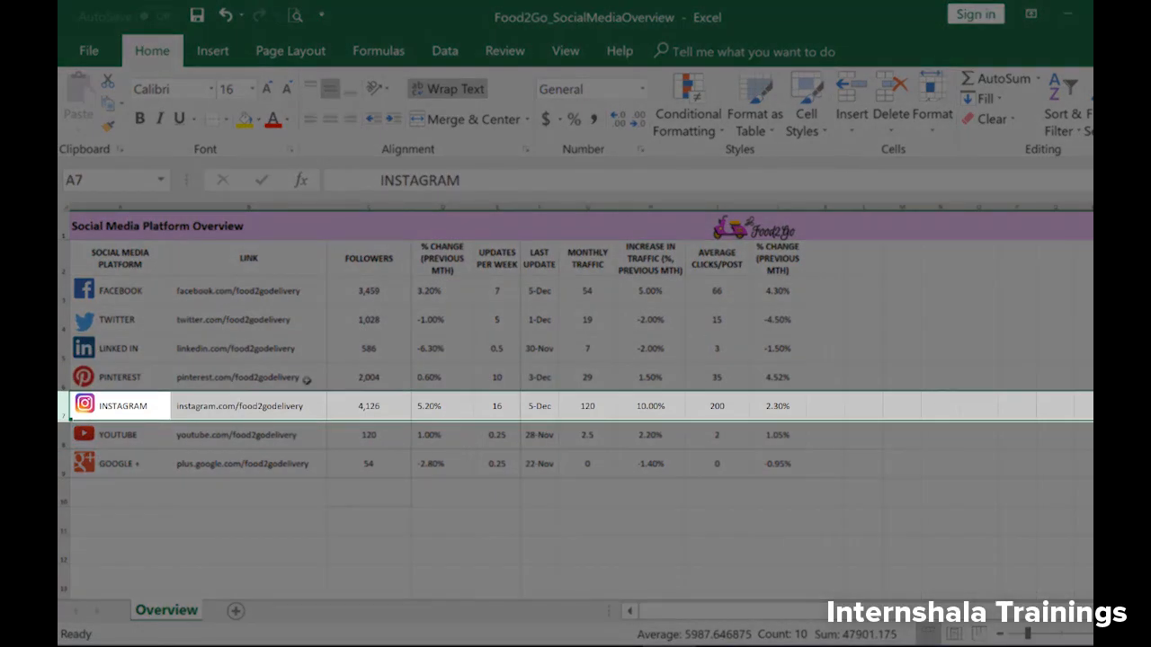
pyautogui.hotkey('ctrl', 'z')
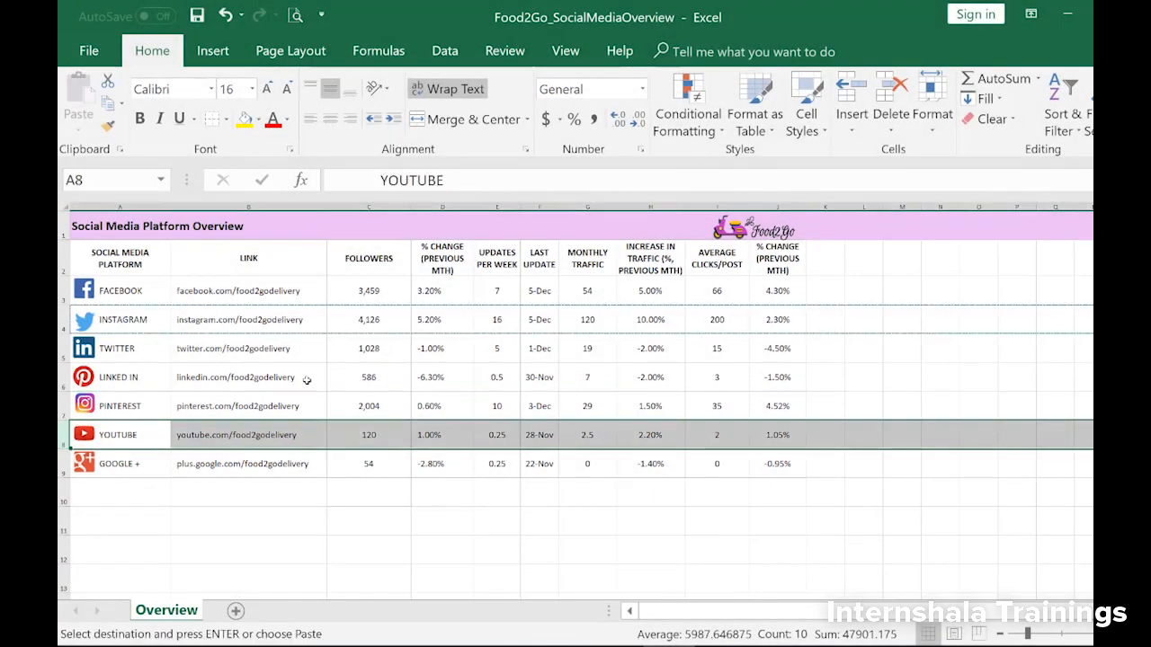
pyautogui.click(144, 325)
pyautogui.press('Escape')
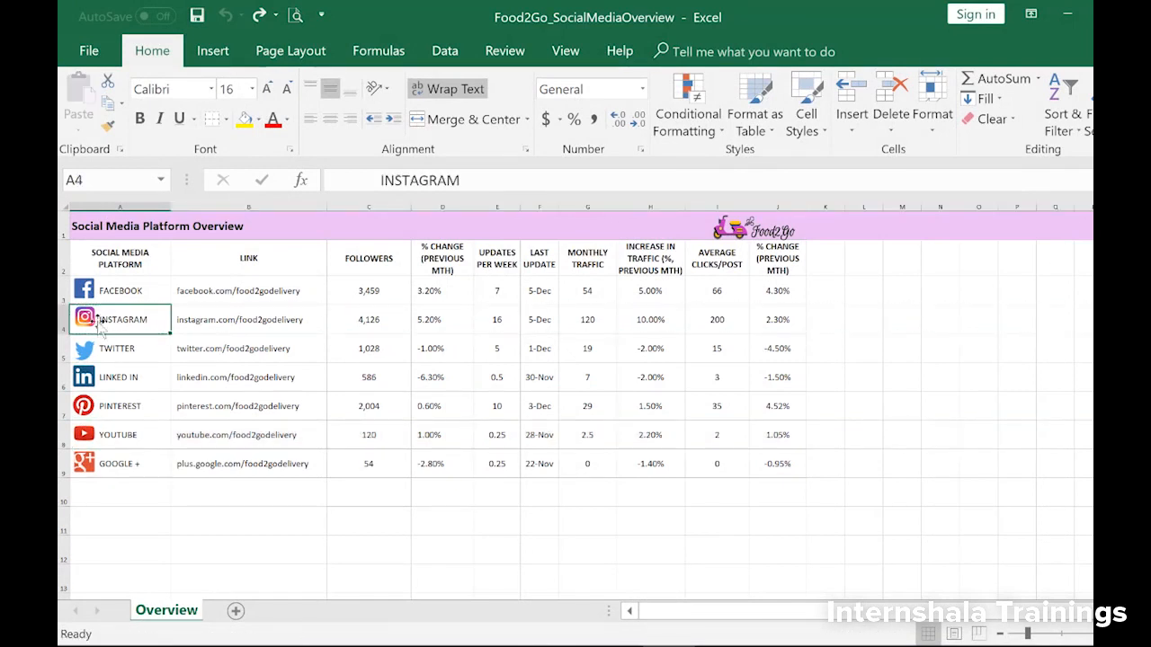
# - Cut the Instagram row again and insert the cut cells above the YouTube row
pyautogui.click(61, 319)
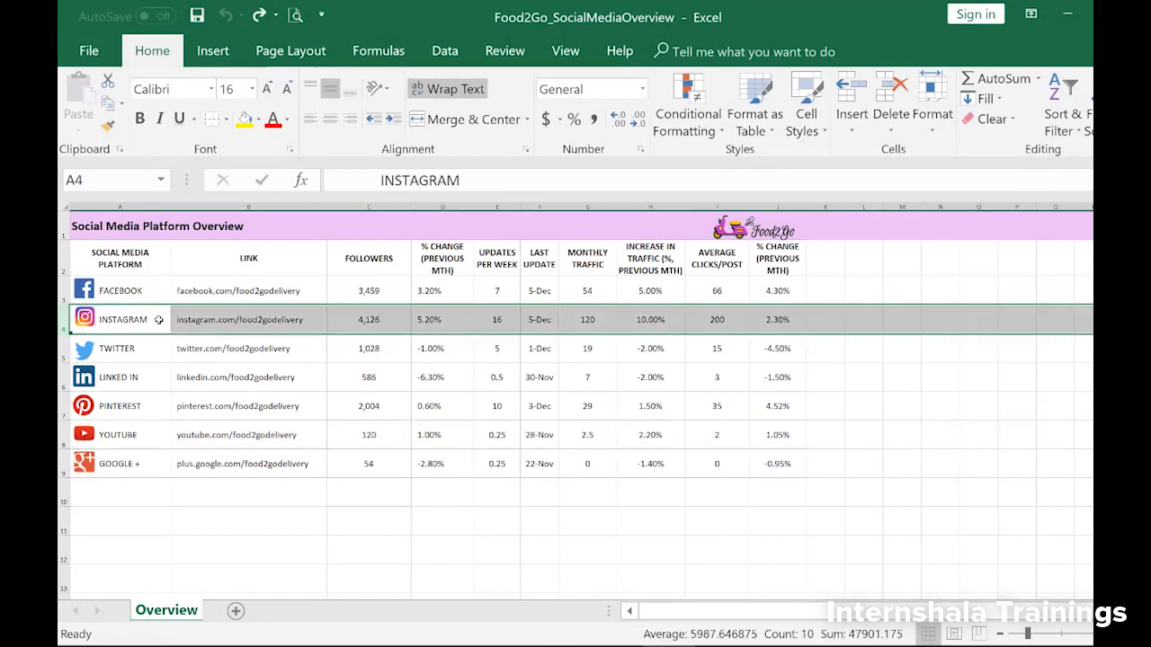
pyautogui.rightClick(158, 319)
pyautogui.click(183, 336)
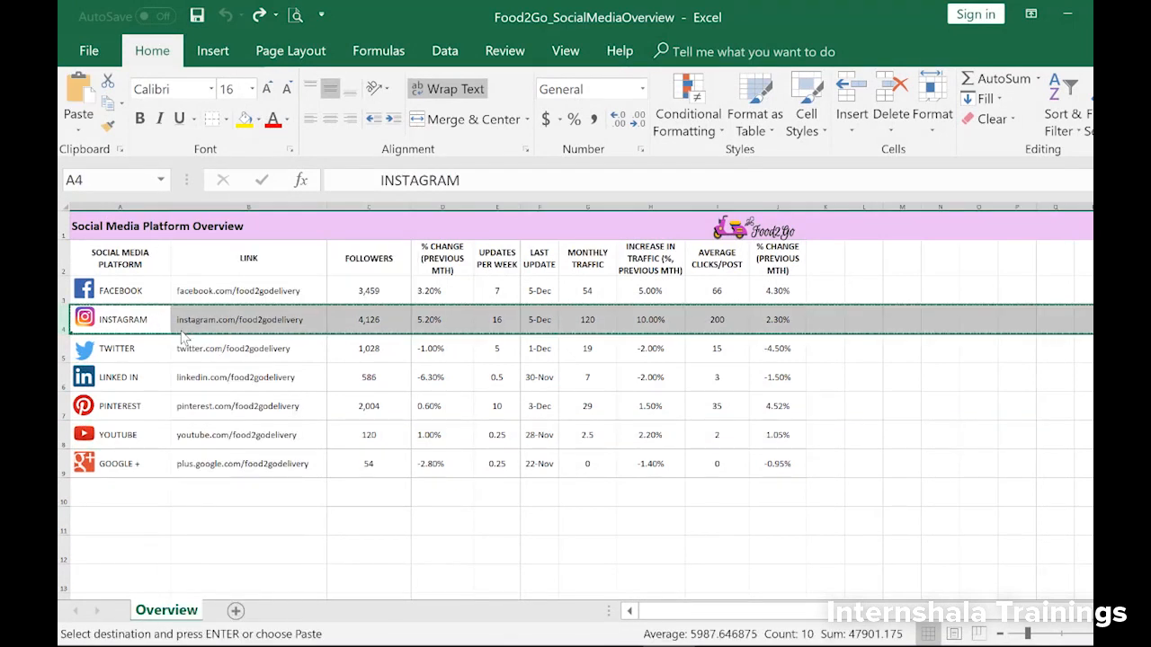
pyautogui.click(63, 434)
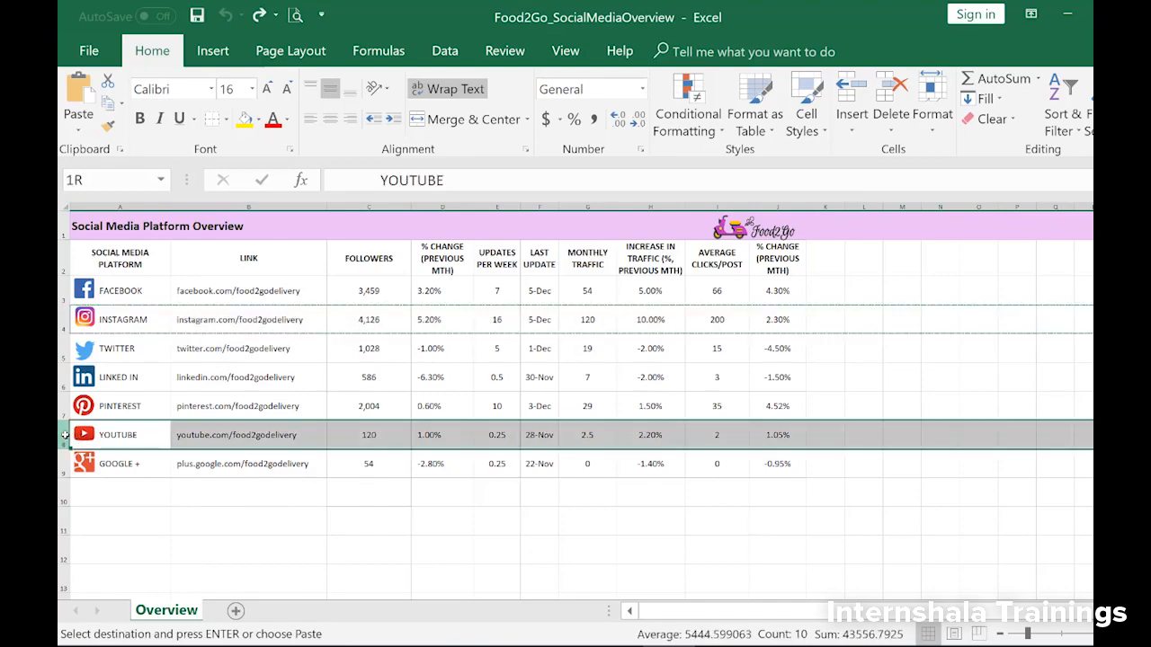
pyautogui.rightClick(143, 440)
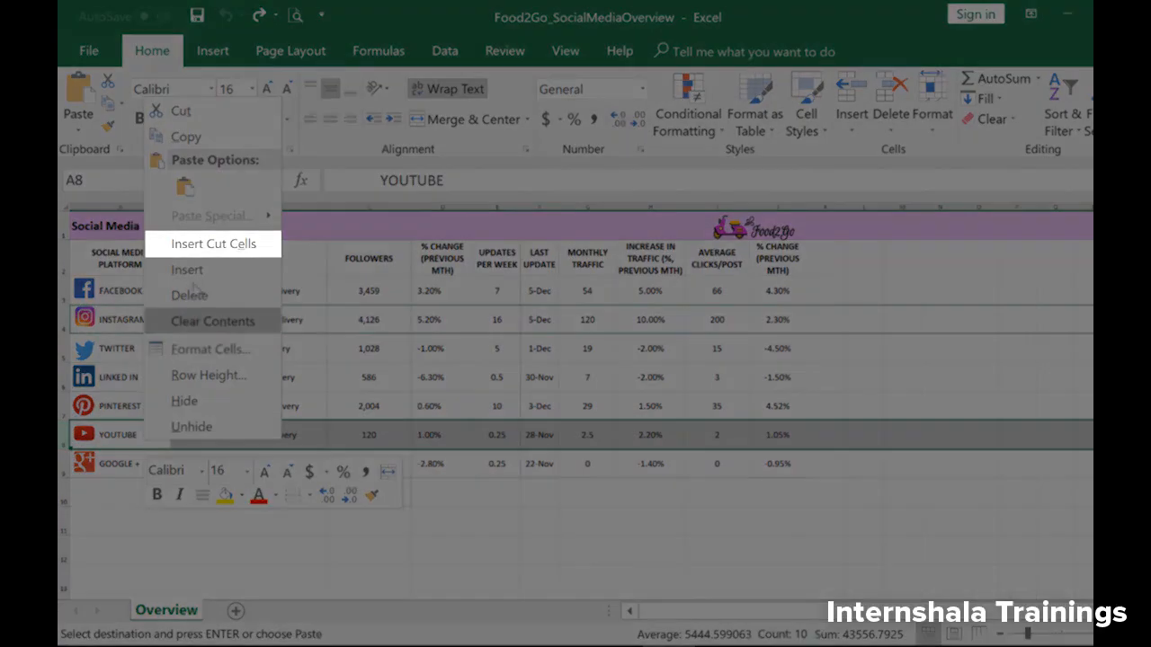
pyautogui.click(195, 247)
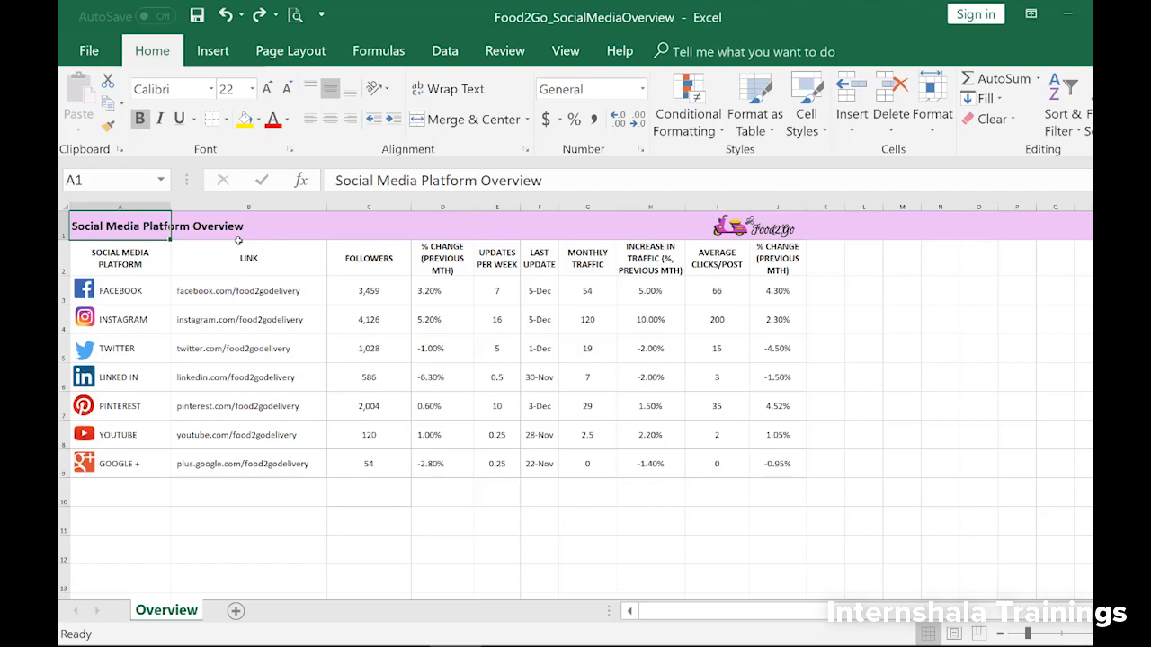
# - Move the whole Updates per Week column from column E to the empty column K after the last % Change column
pyautogui.click(501, 208)
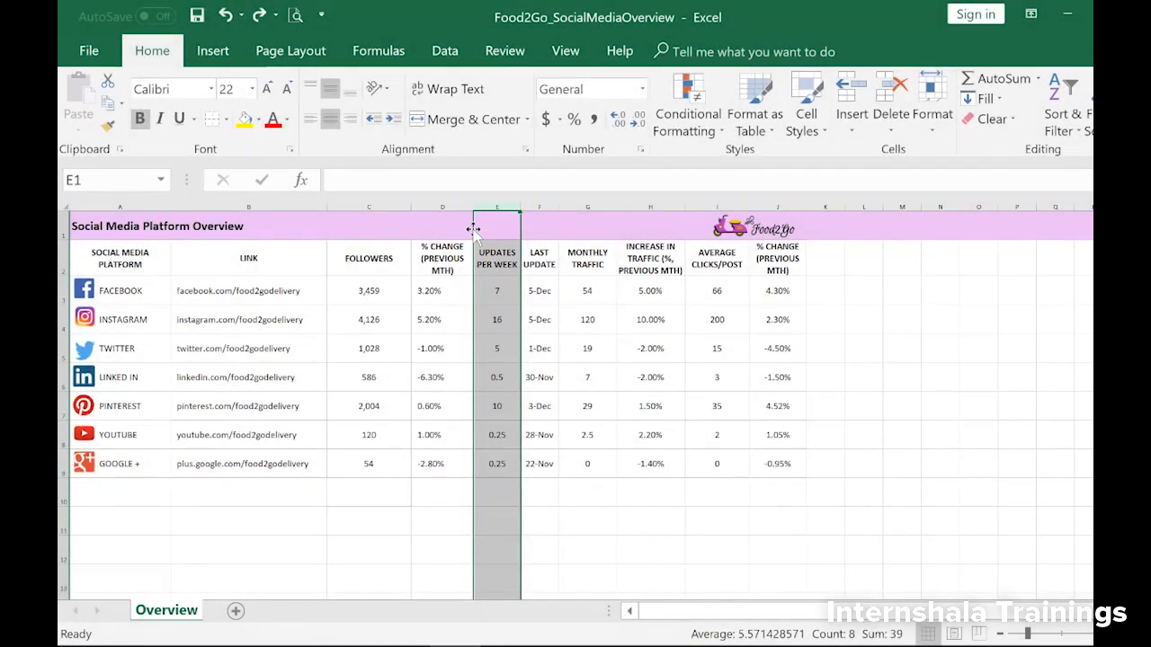
pyautogui.moveTo(473, 229); pyautogui.dragTo(826, 290)
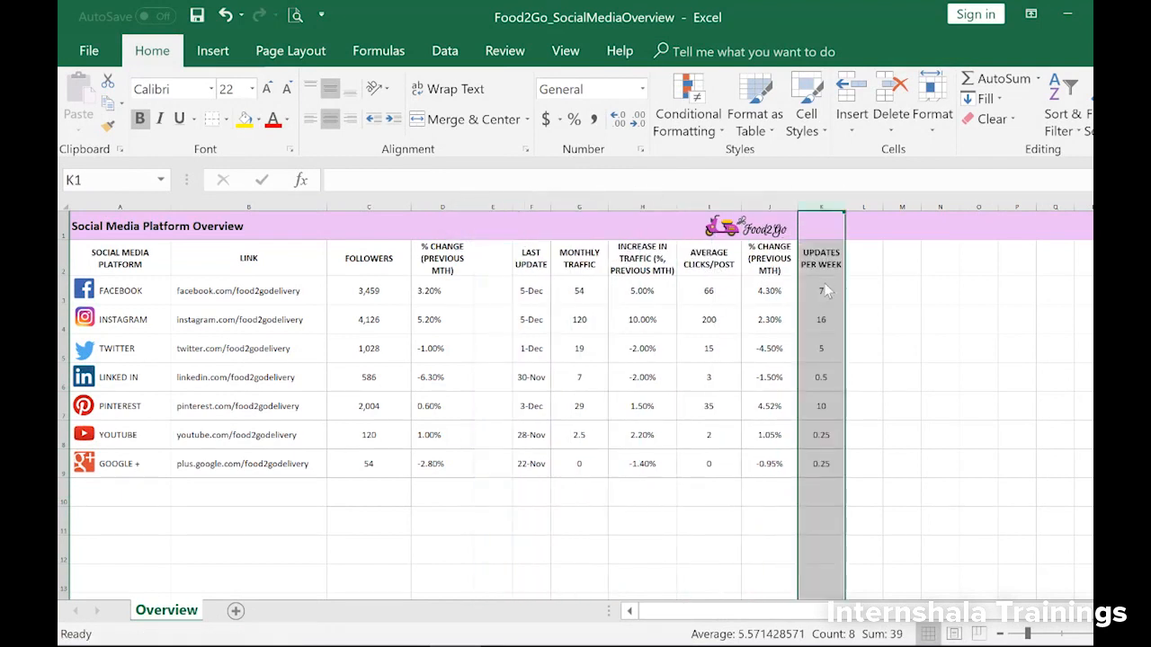